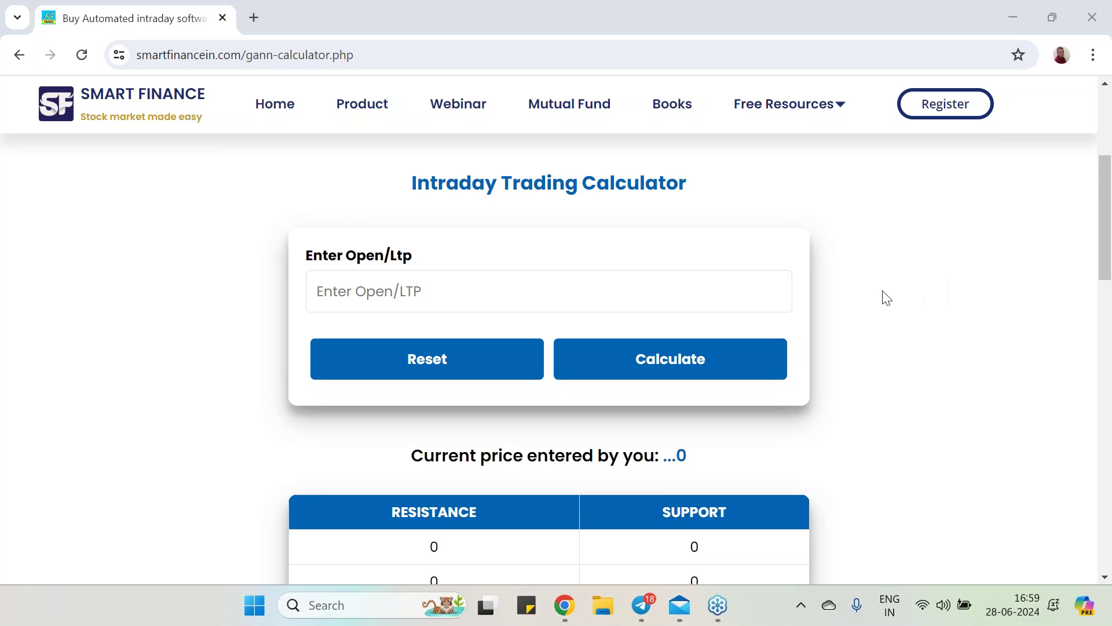
Step: Scroll to the top and show the Free Resources menu (Video, Download, Article, Calculator)
scroll(658, 328, up, 1)
scroll(662, 332, up, 1)
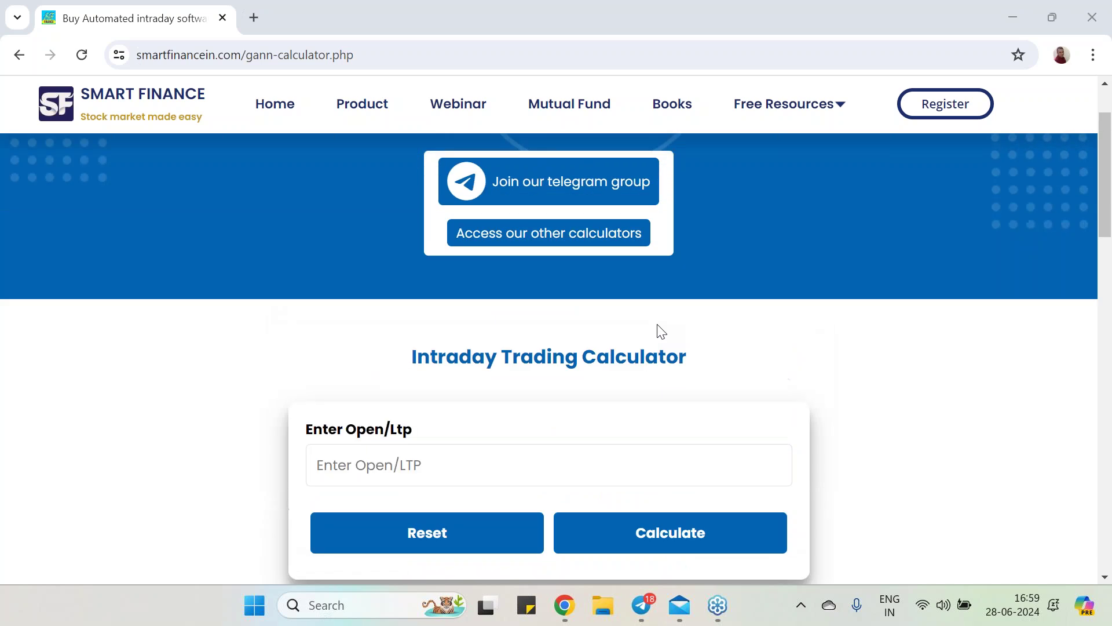
mouse_move(770, 105)
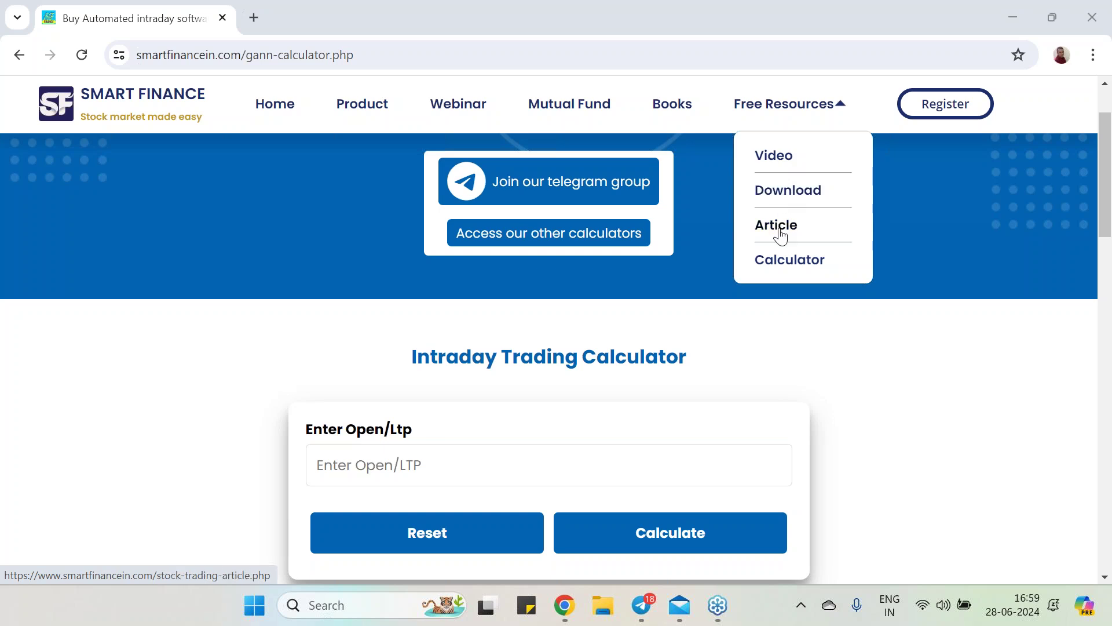
Step: From the Calculator list, past the ad, open '13. Intraday calculator (using W.D.Gann method)'
click(790, 265)
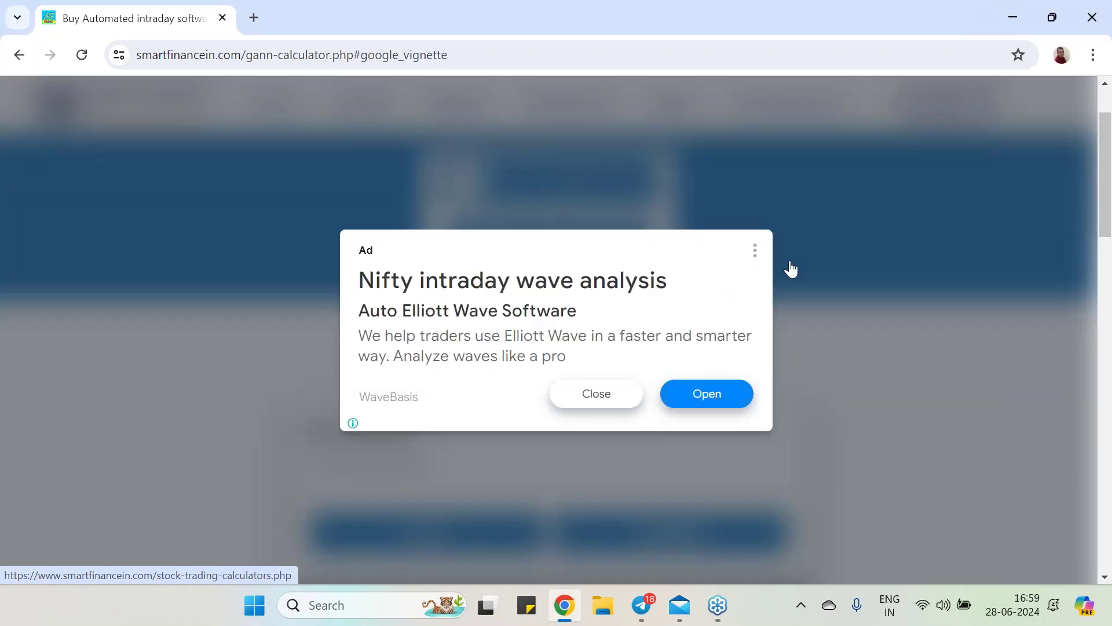
click(595, 401)
scroll(693, 371, down, 5)
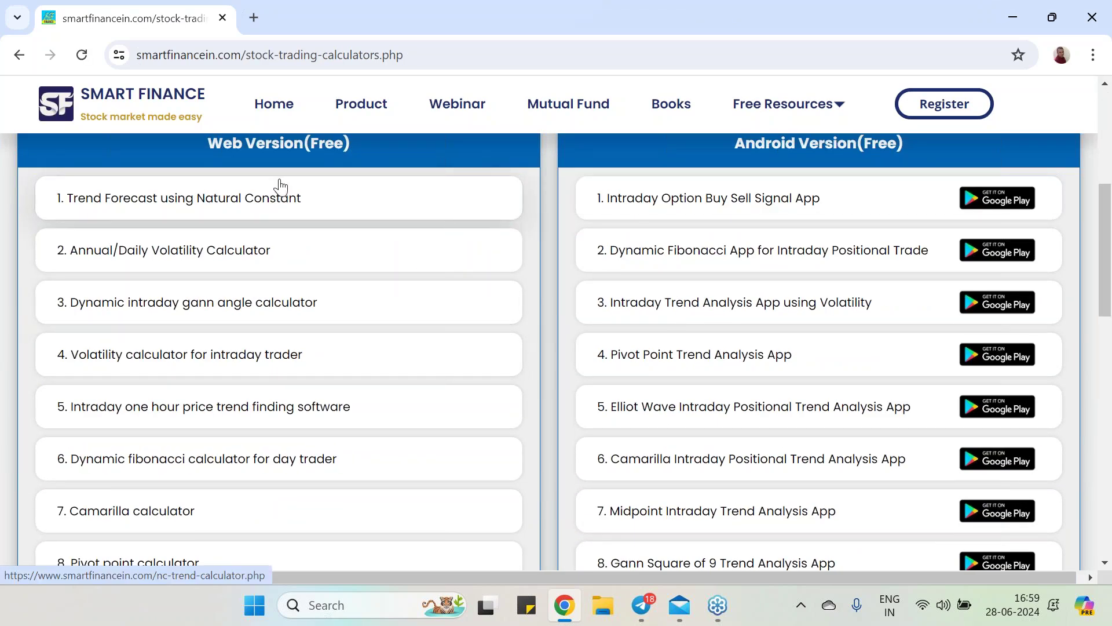
scroll(300, 404, down, 5)
scroll(394, 388, up, 7)
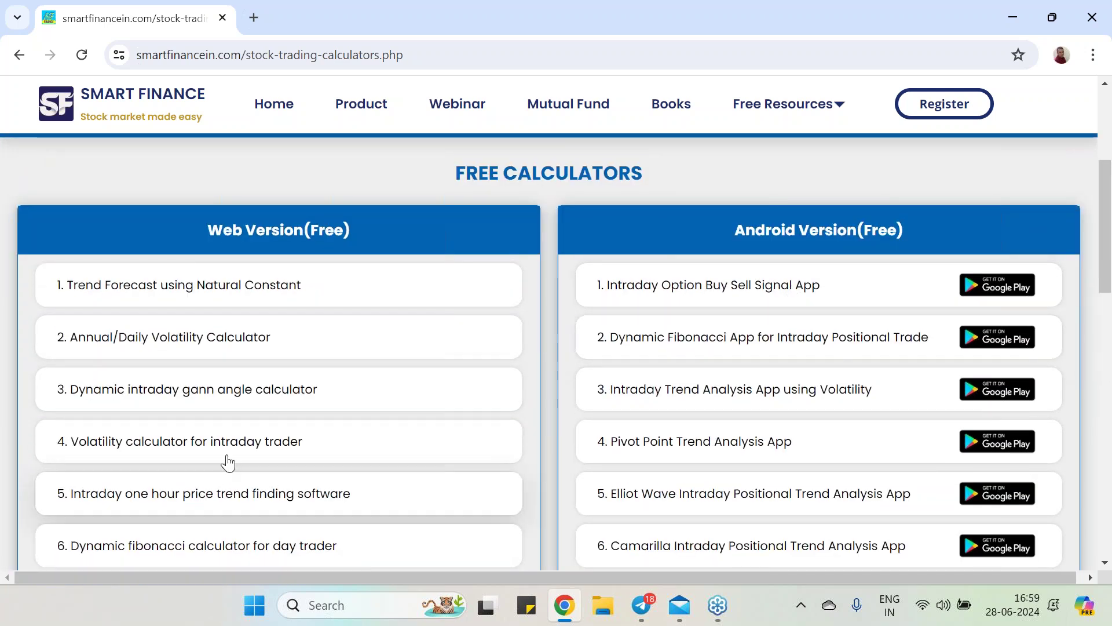
scroll(256, 442, down, 9)
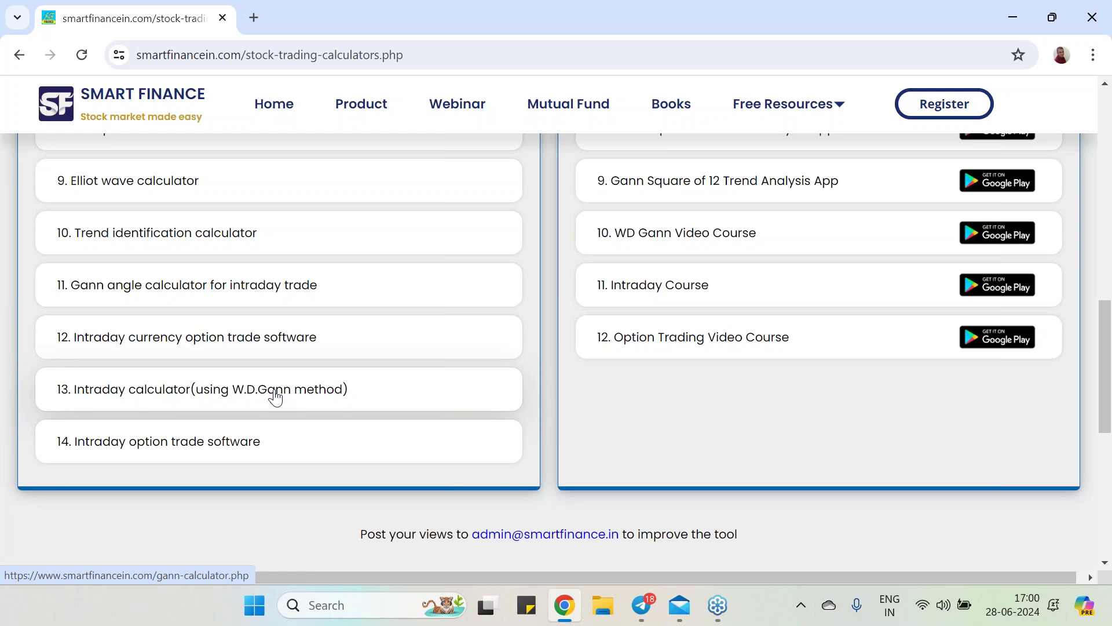
click(225, 393)
scroll(287, 390, down, 2)
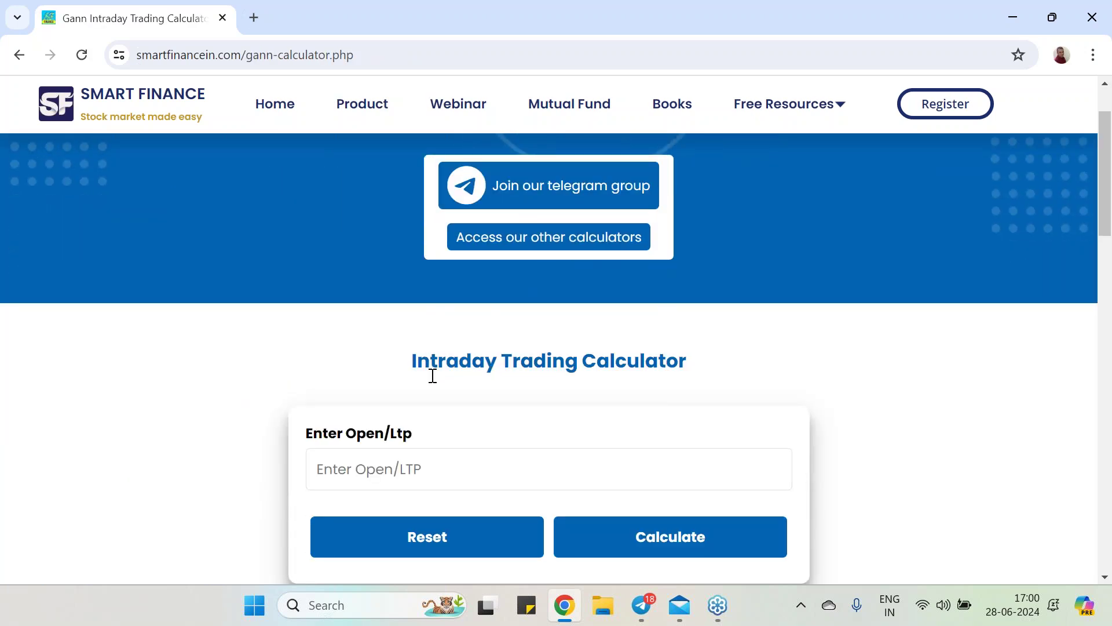
click(421, 473)
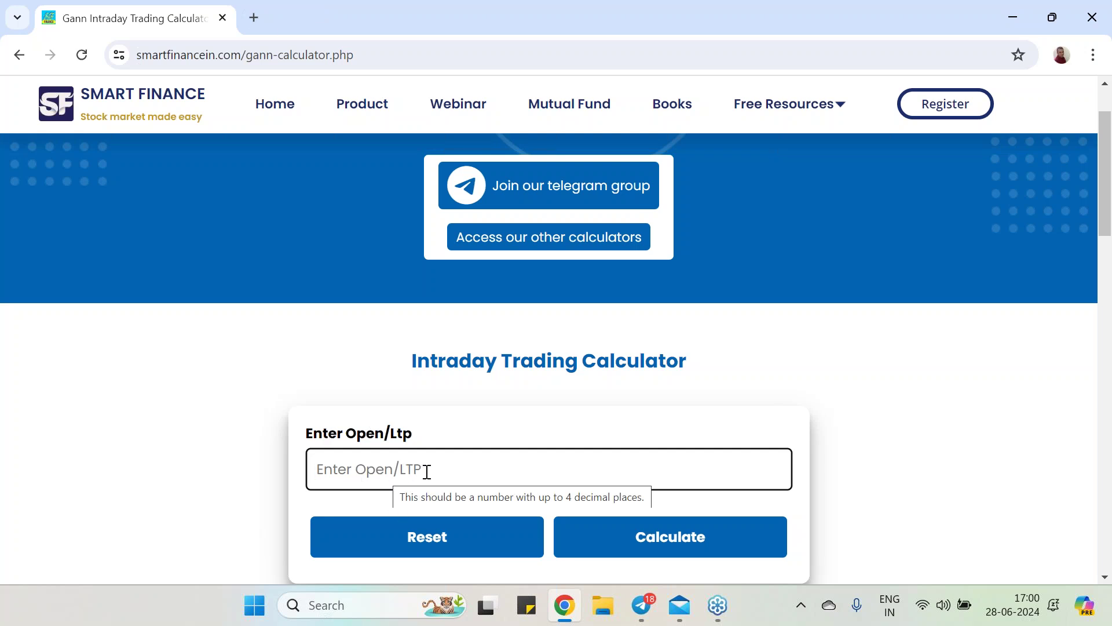
scroll(736, 351, down, 3)
scroll(737, 351, up, 3)
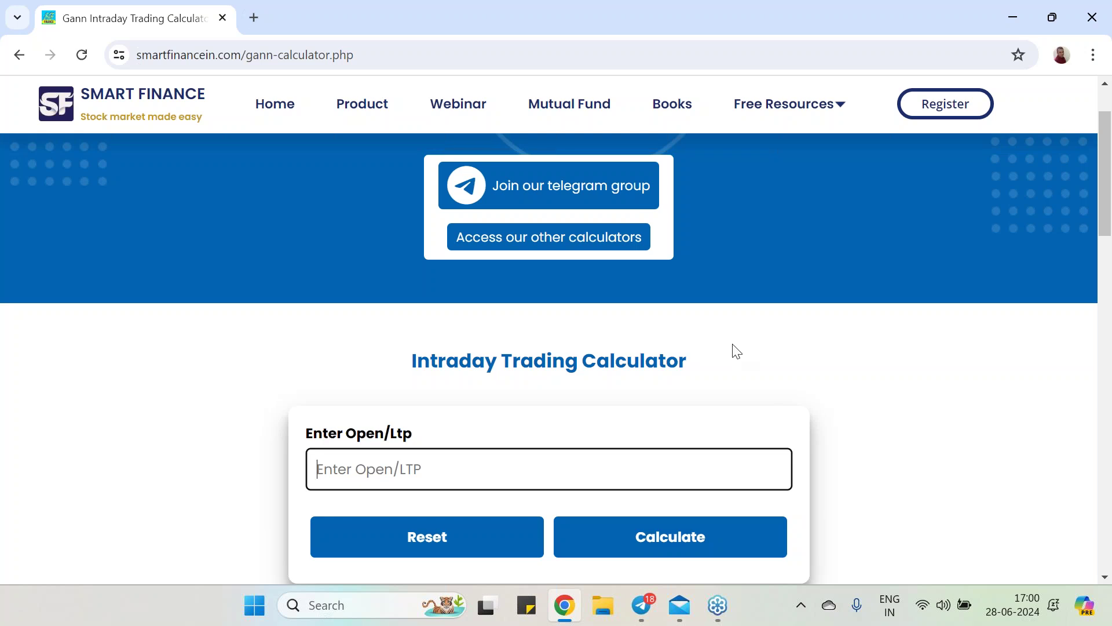
scroll(597, 399, down, 1)
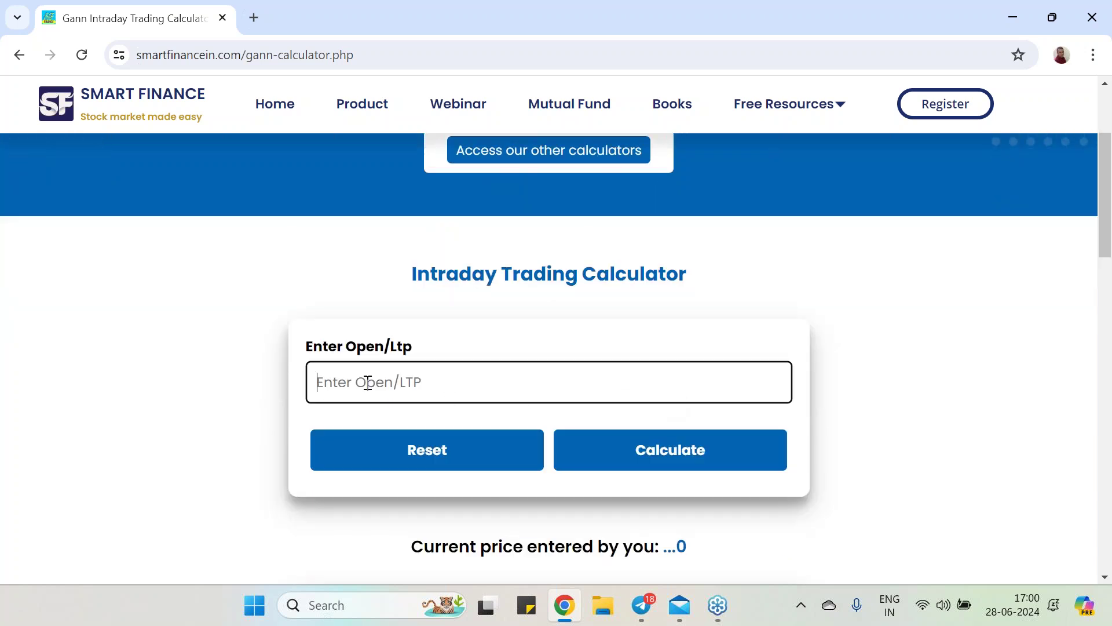
Step: Open the nseindia.com website in a new browser tab
click(257, 19)
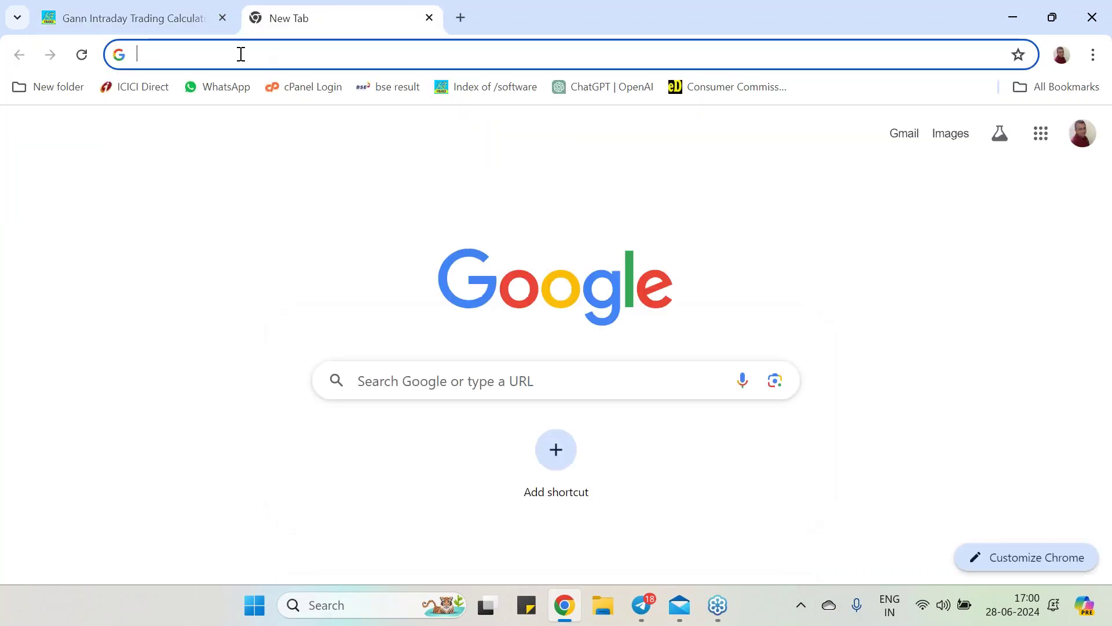
text(www.smartfinancein.com)
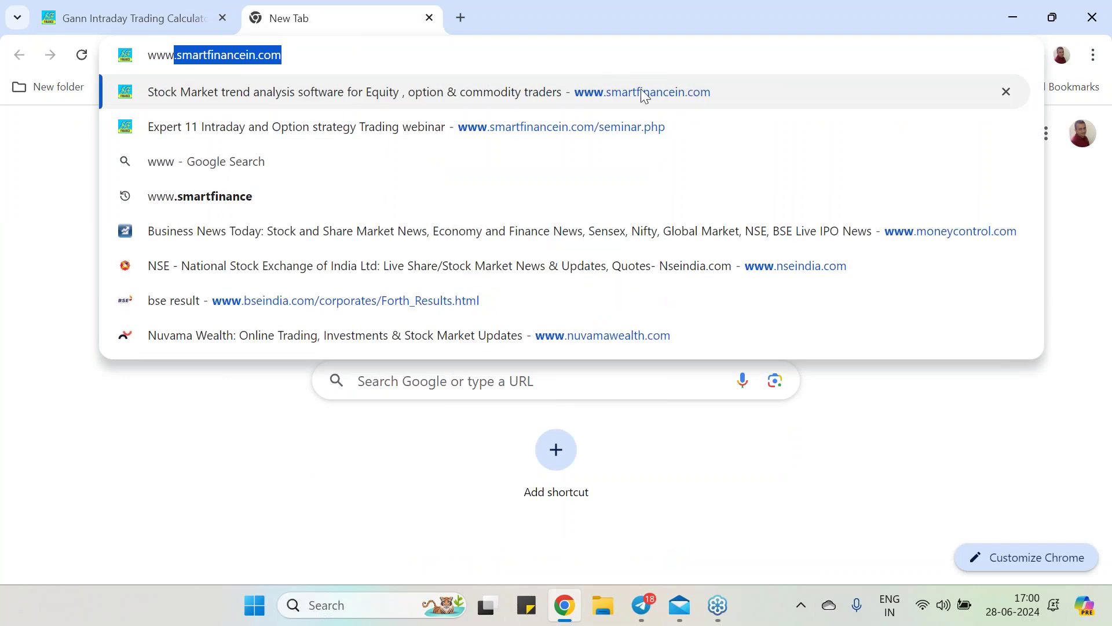
drag(305, 60, 148, 63)
text(nseindia)
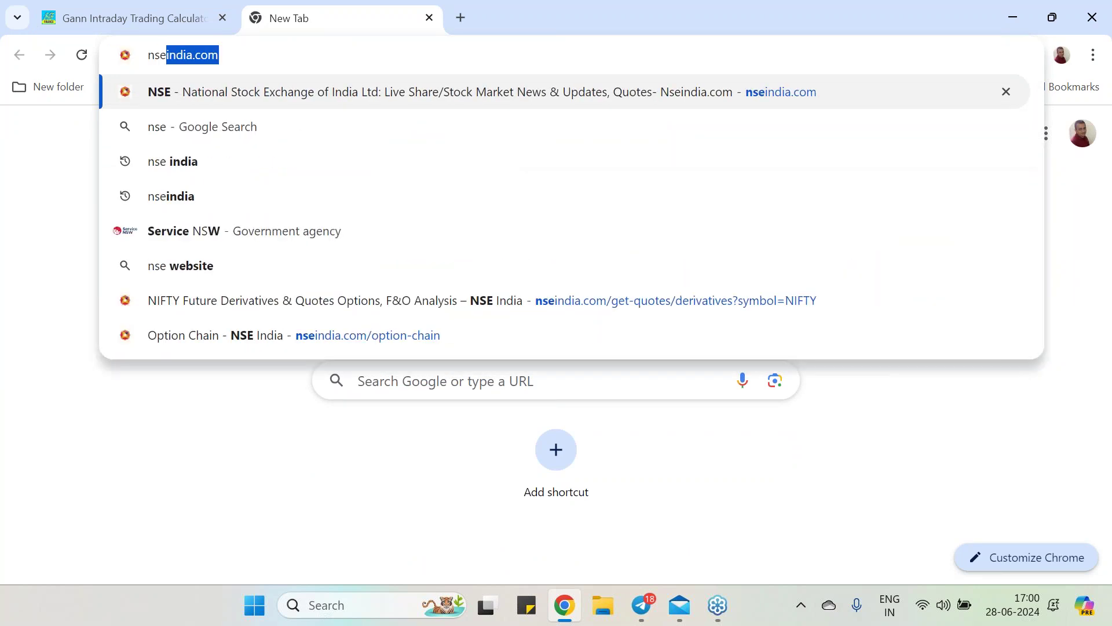
click(802, 103)
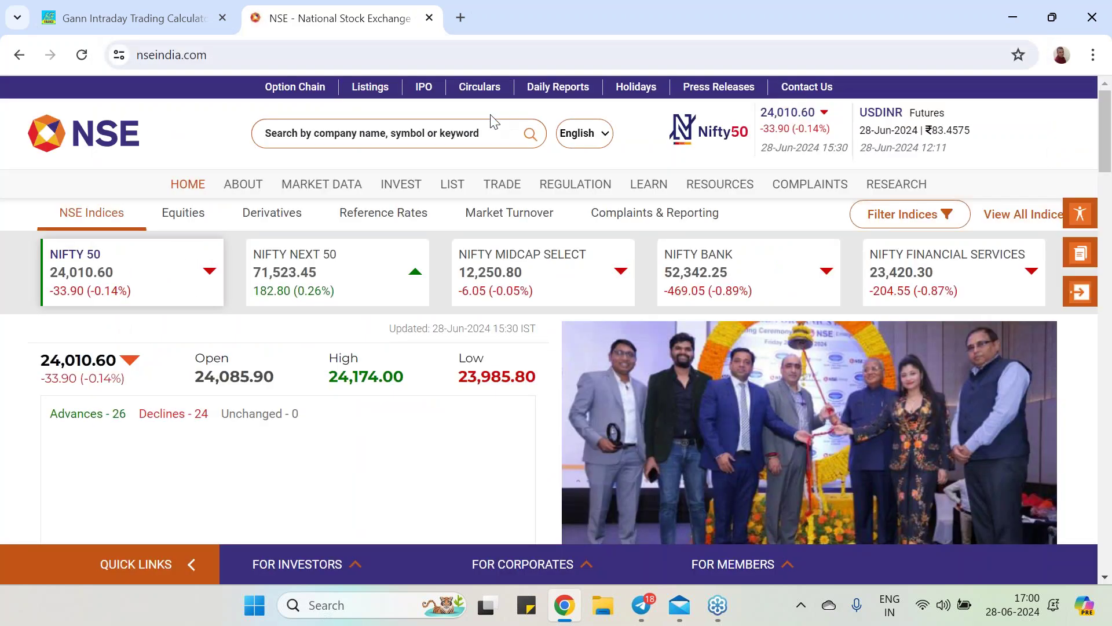
Step: Find NIFTY Index Futures and expand the 25-Jul-2024 contract showing an open of 24,151
click(411, 133)
text(nifty)
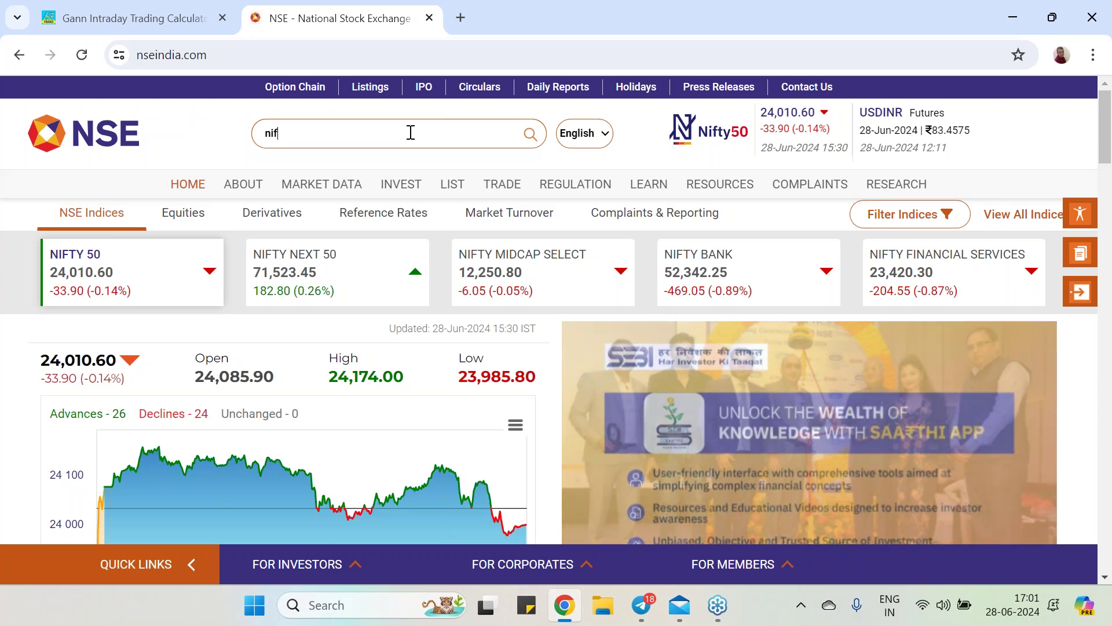
click(380, 192)
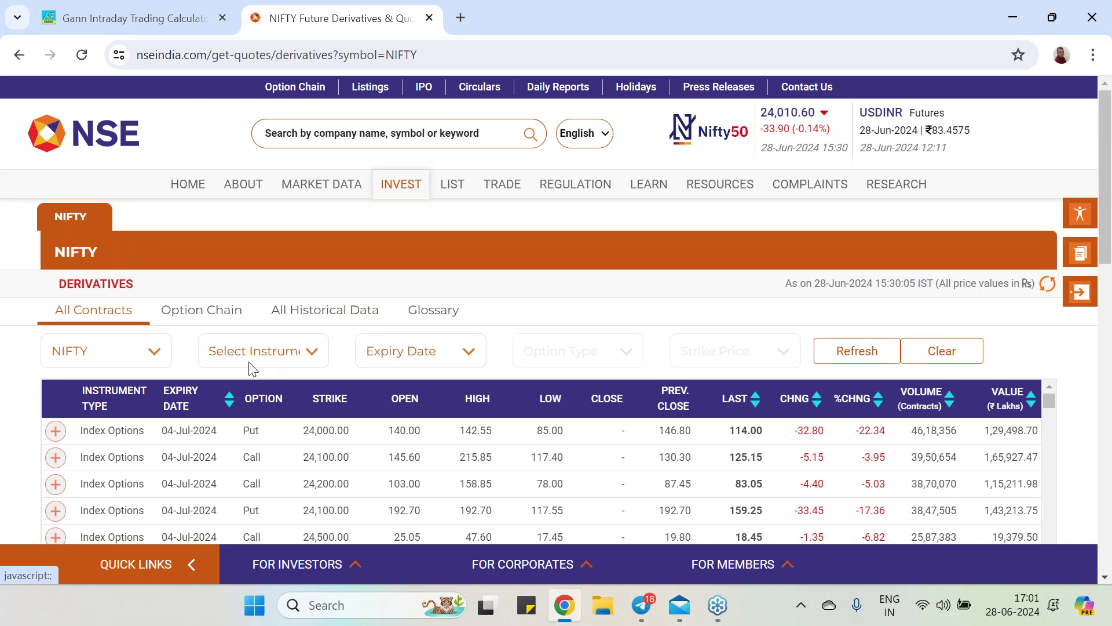
click(270, 359)
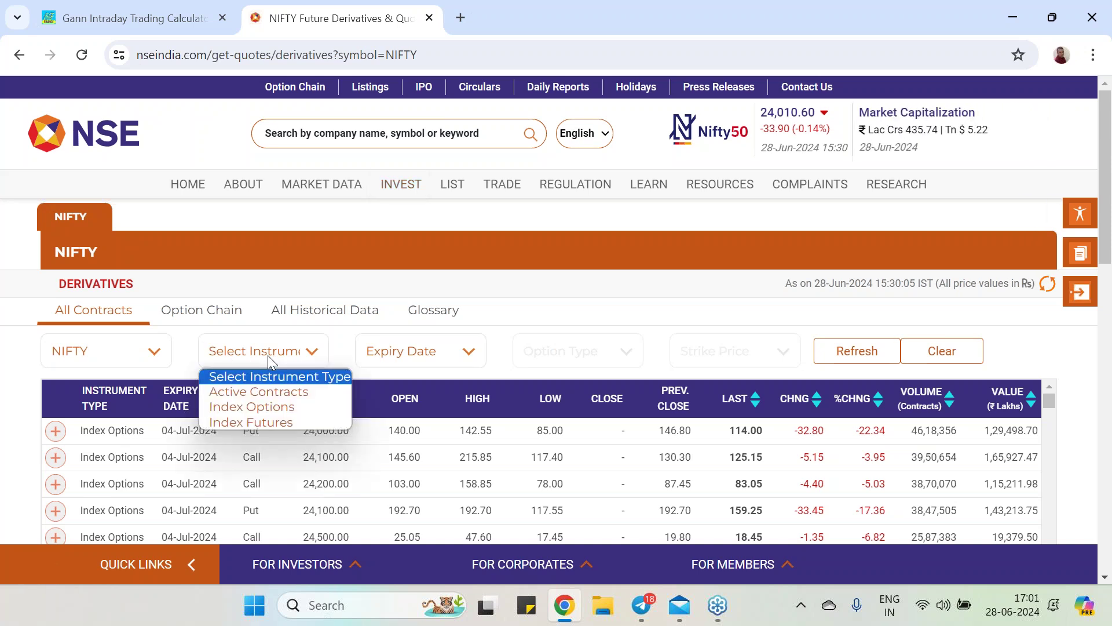
click(268, 419)
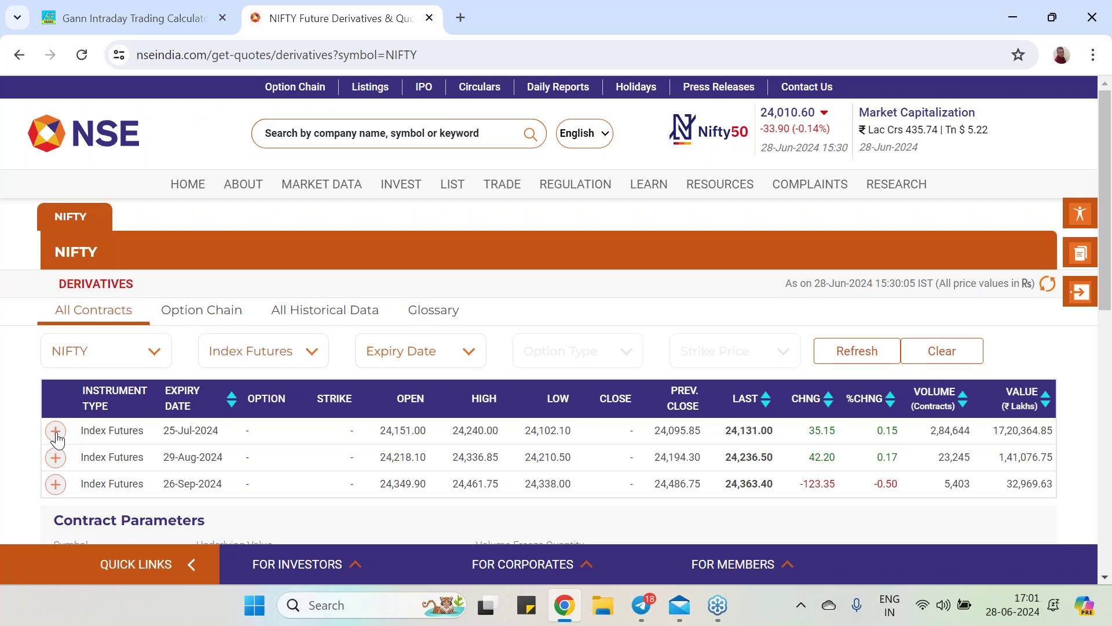
click(55, 430)
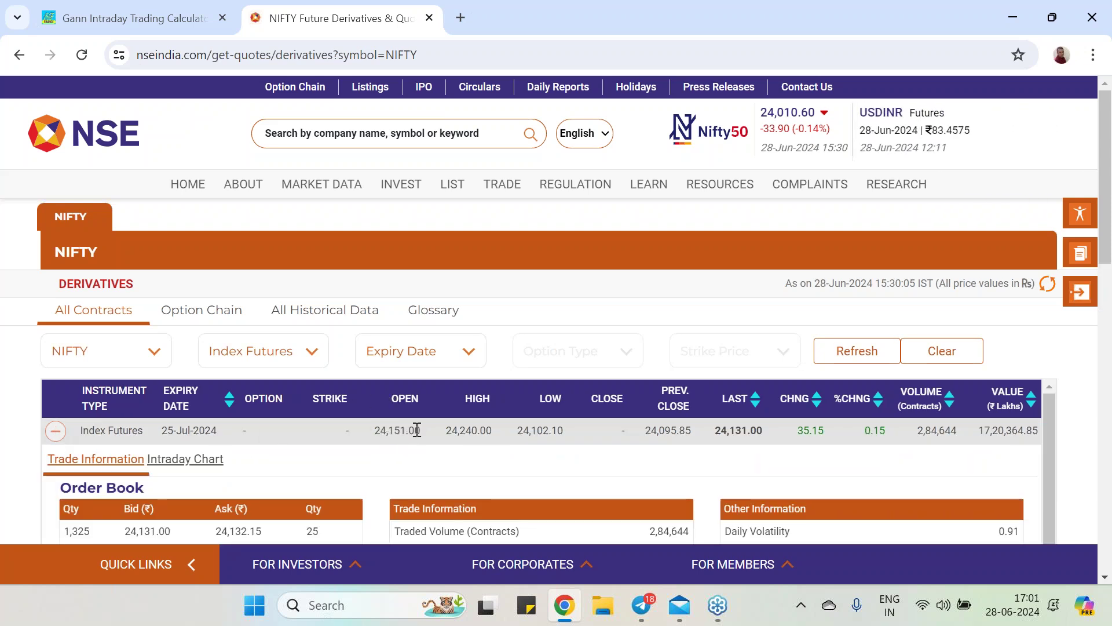
click(145, 18)
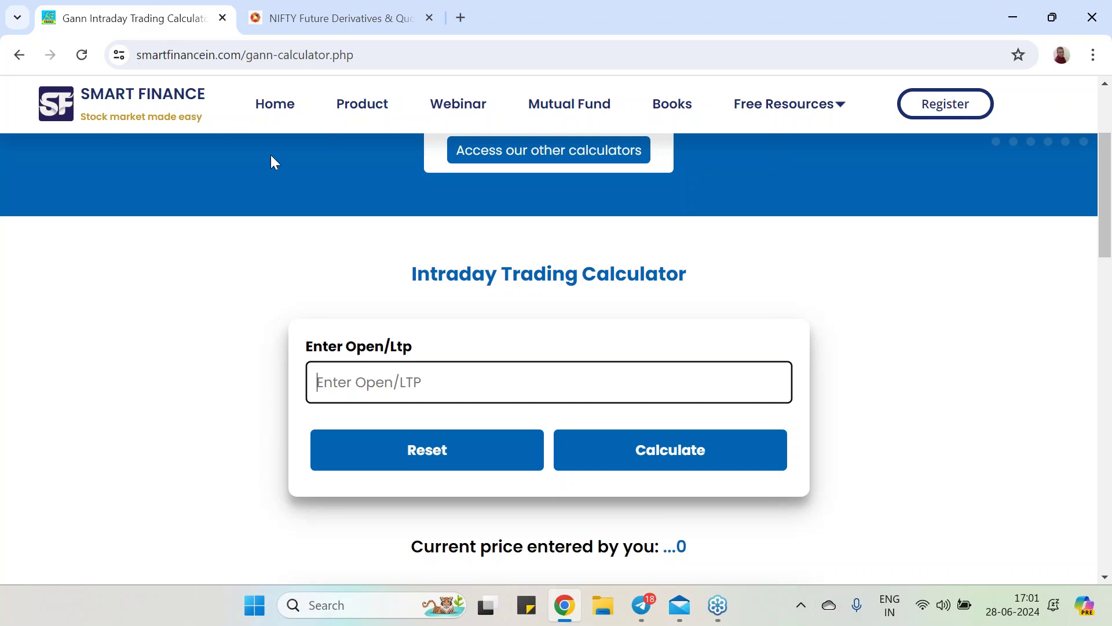
Step: Calculate levels for Open/LTP 24151, giving resistance 24202.84 and support 24099.22
click(424, 391)
text(24151)
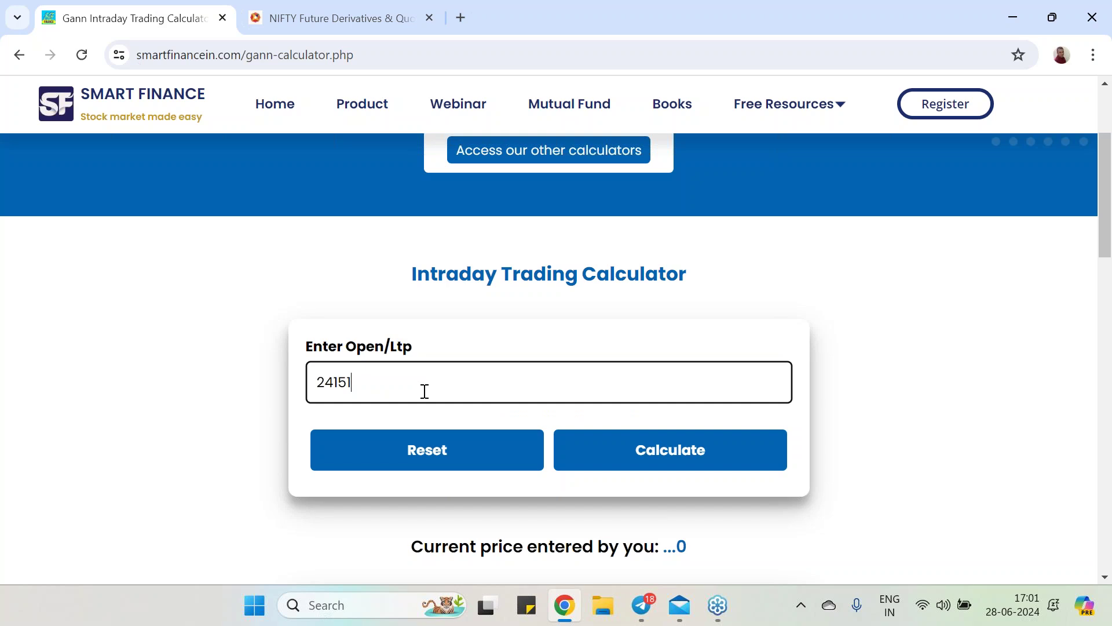
click(656, 462)
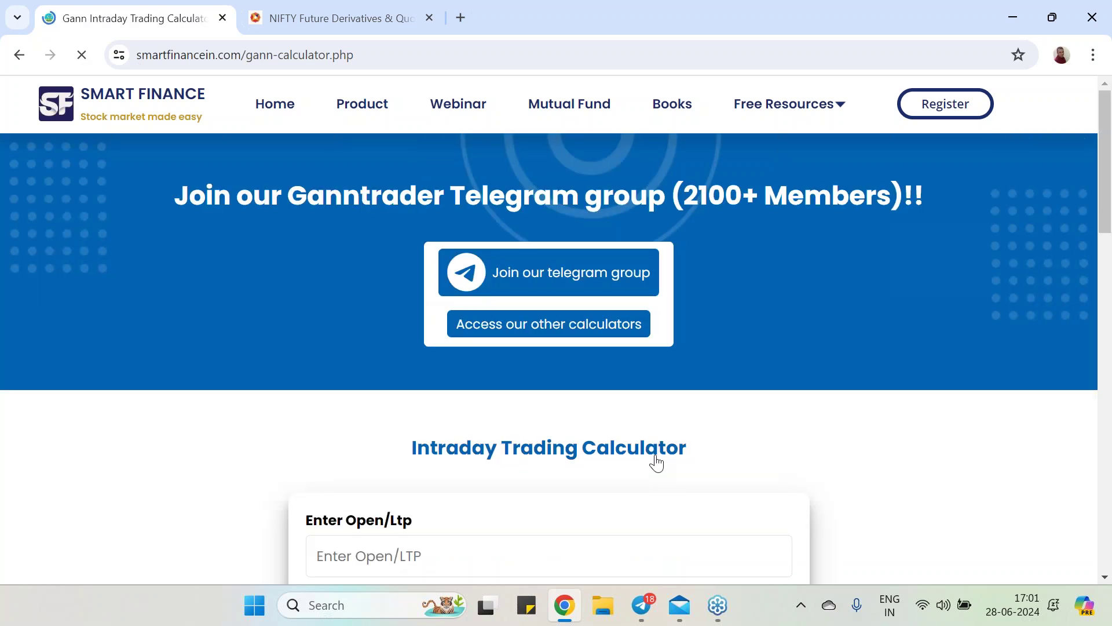
scroll(656, 462, down, 3)
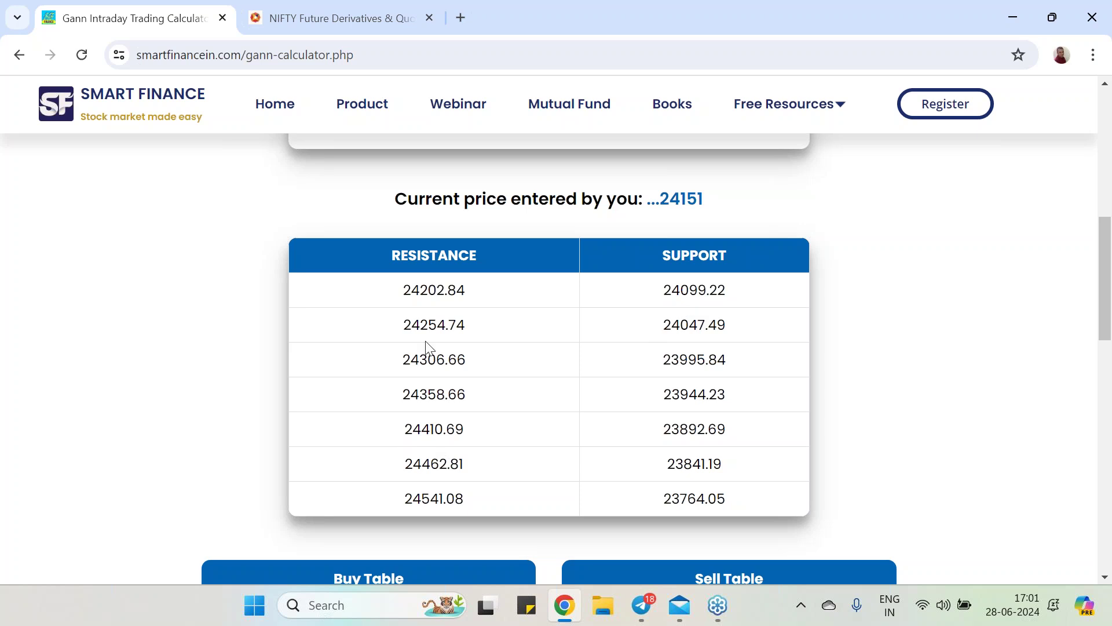
drag(405, 326, 480, 334)
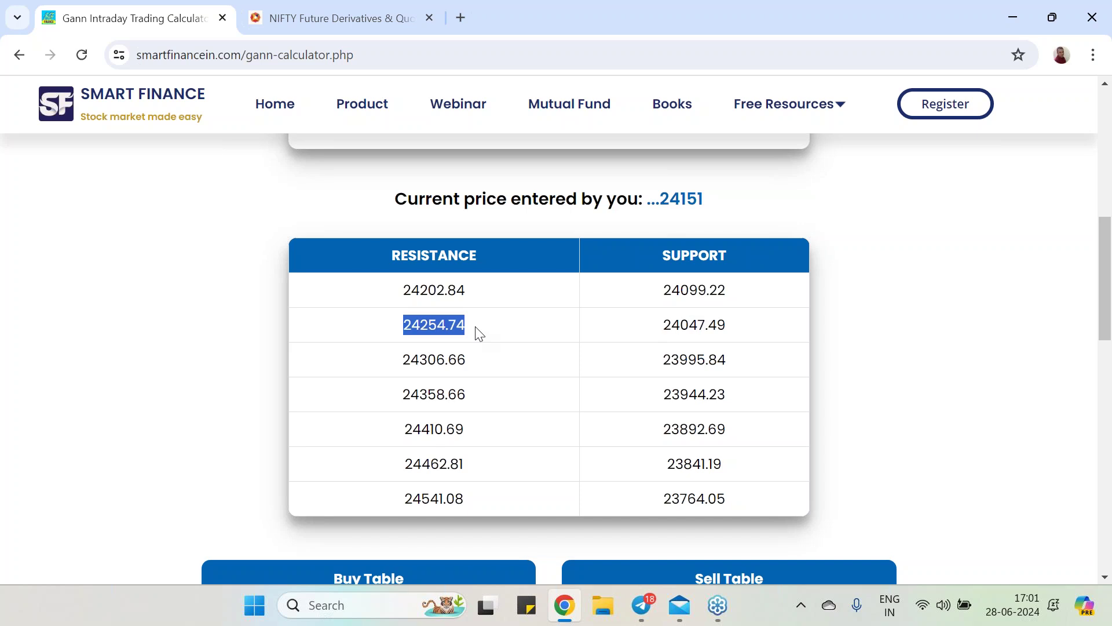
click(347, 18)
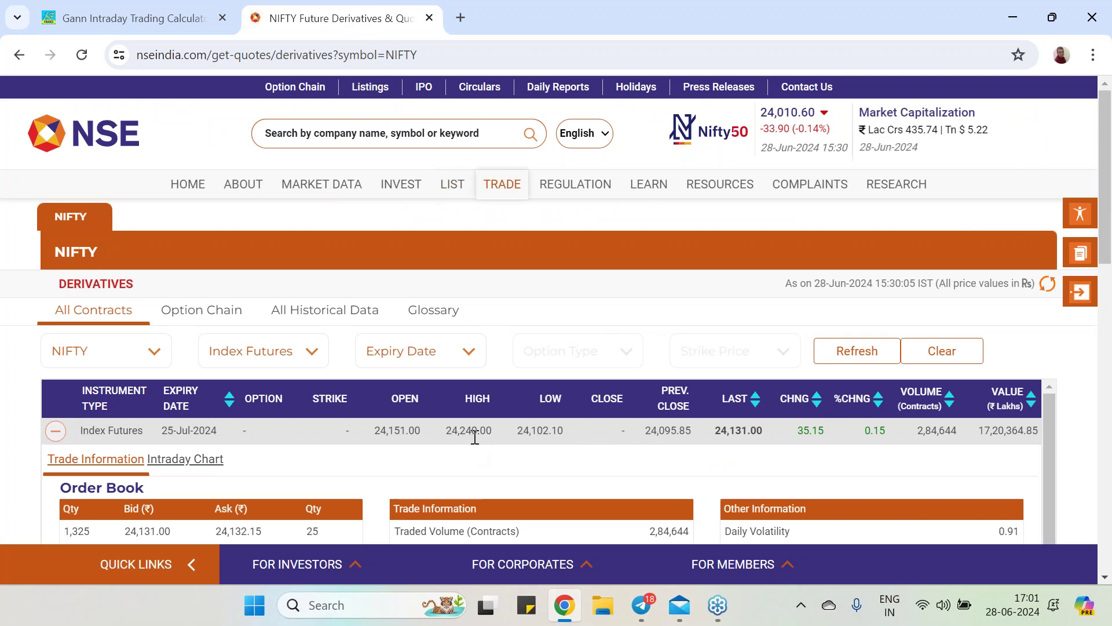
click(146, 22)
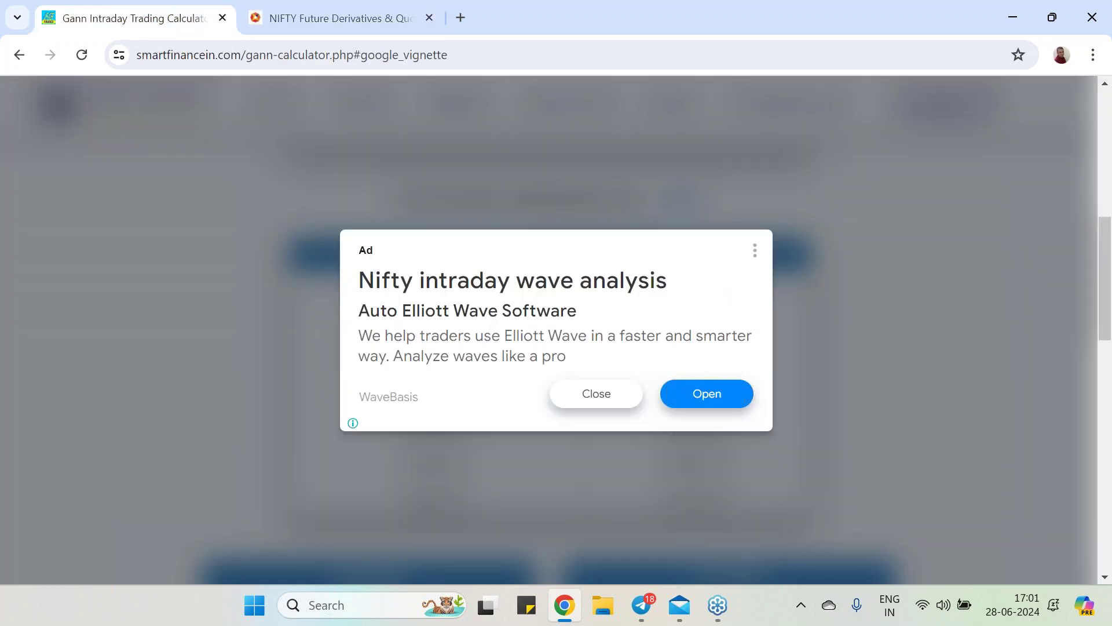
click(596, 394)
scroll(551, 399, down, 5)
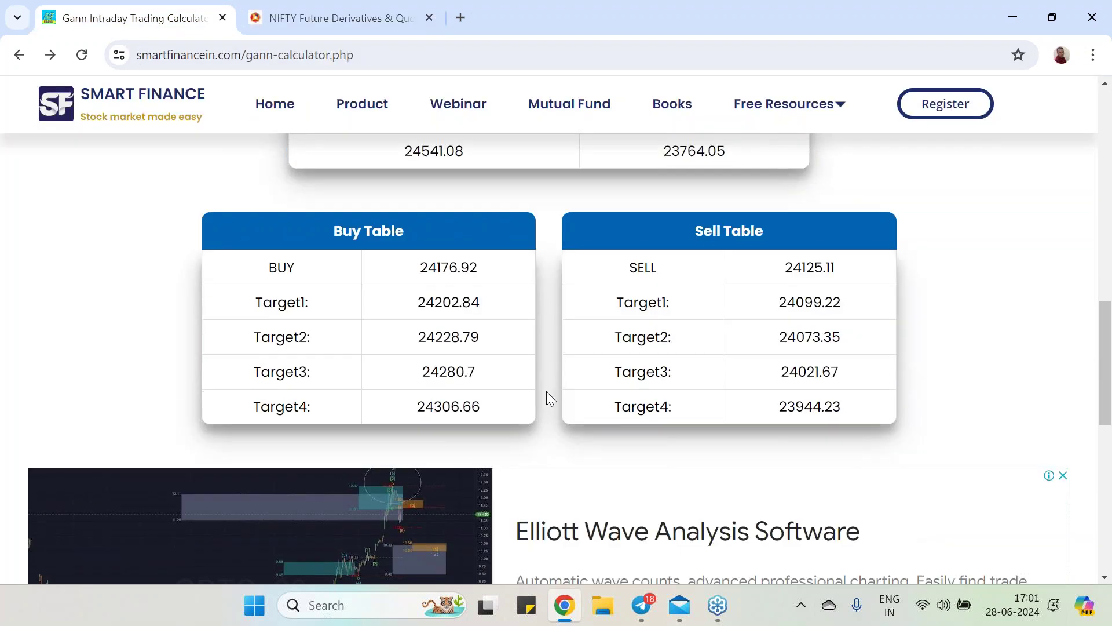
scroll(516, 315, up, 4)
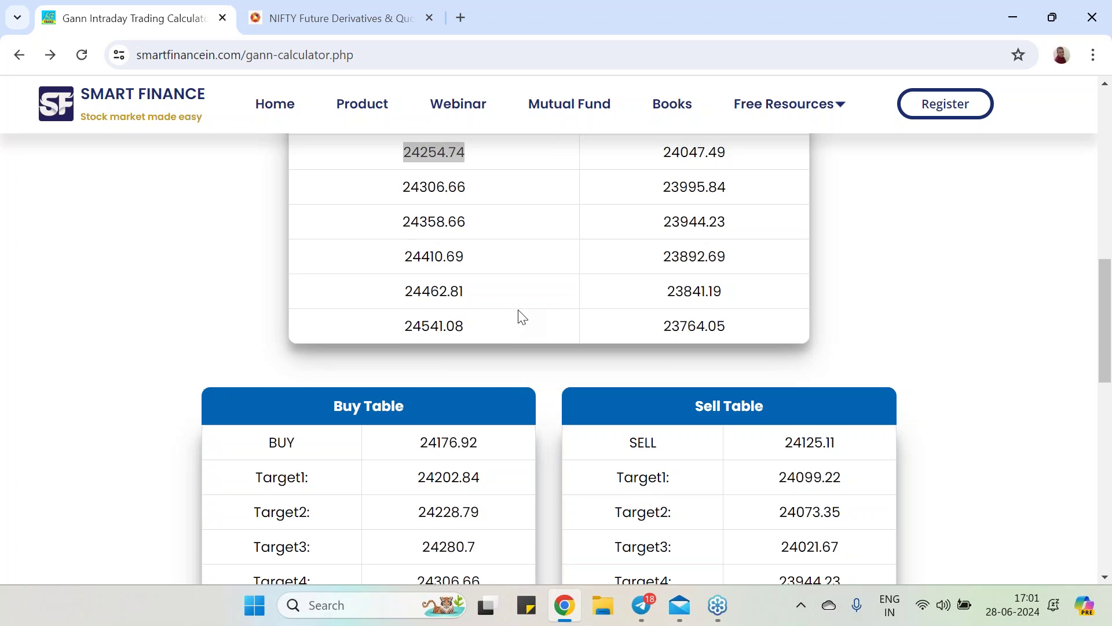
scroll(520, 315, up, 5)
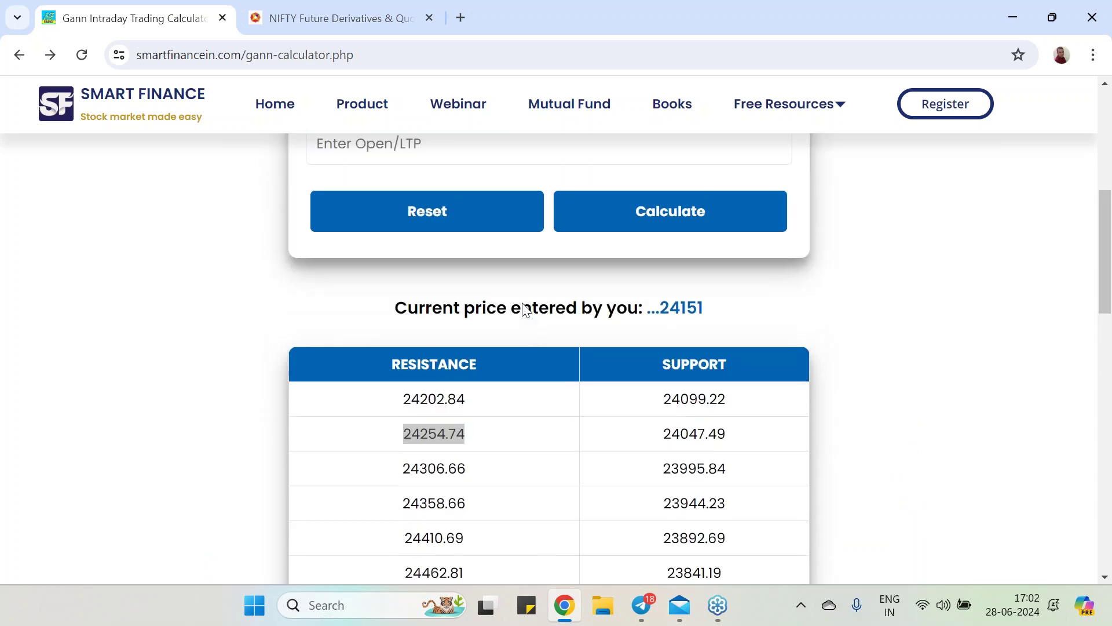
scroll(699, 463, down, 6)
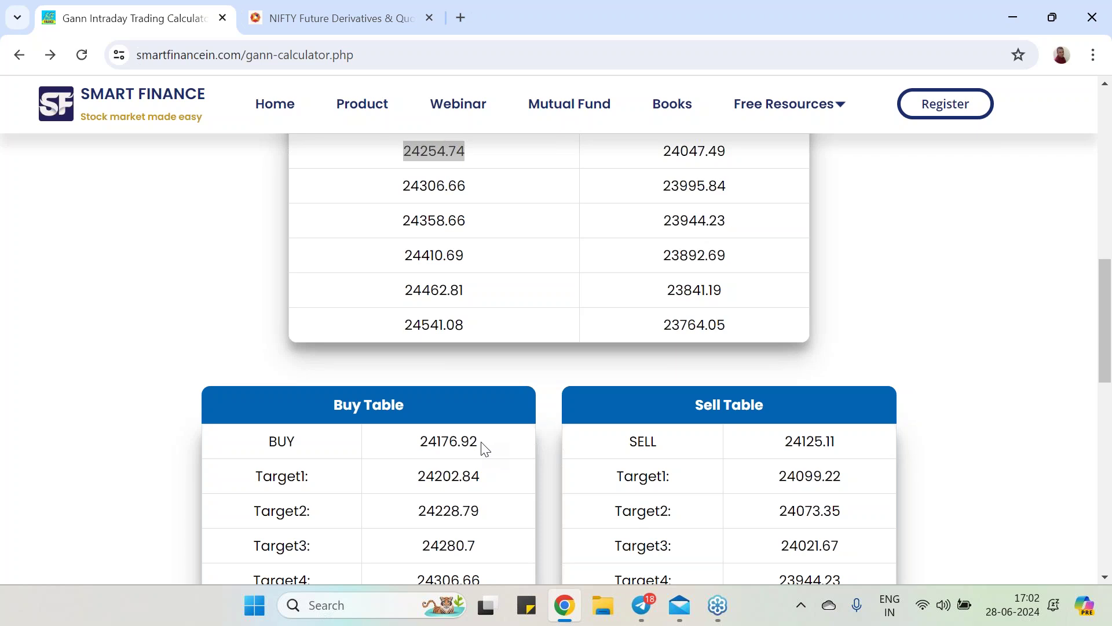
scroll(482, 446, down, 1)
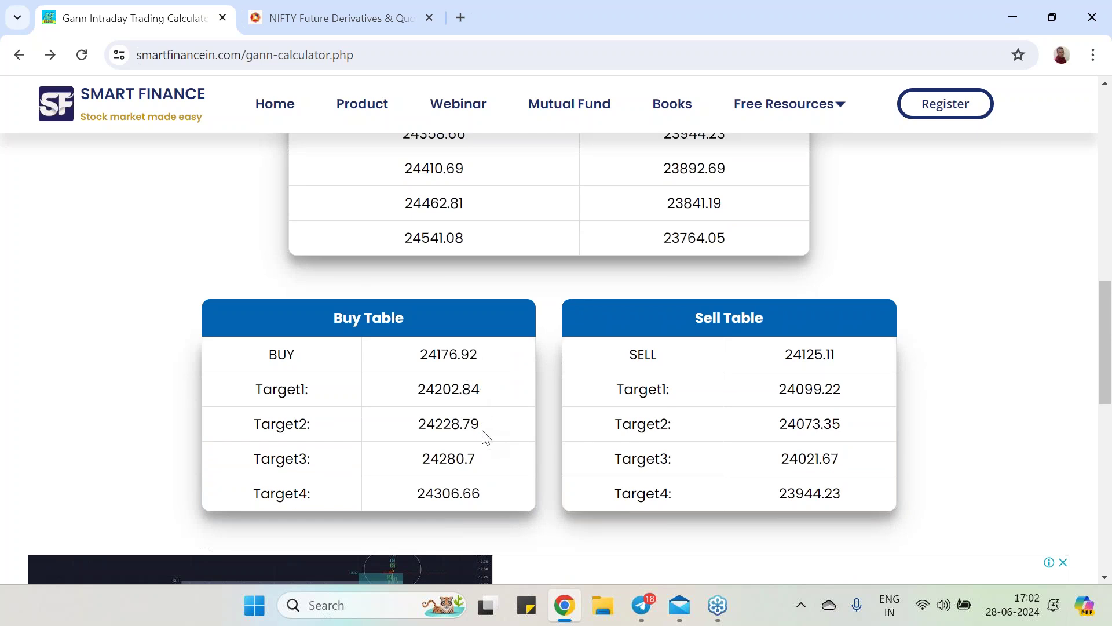
drag(416, 391, 488, 400)
drag(413, 427, 491, 426)
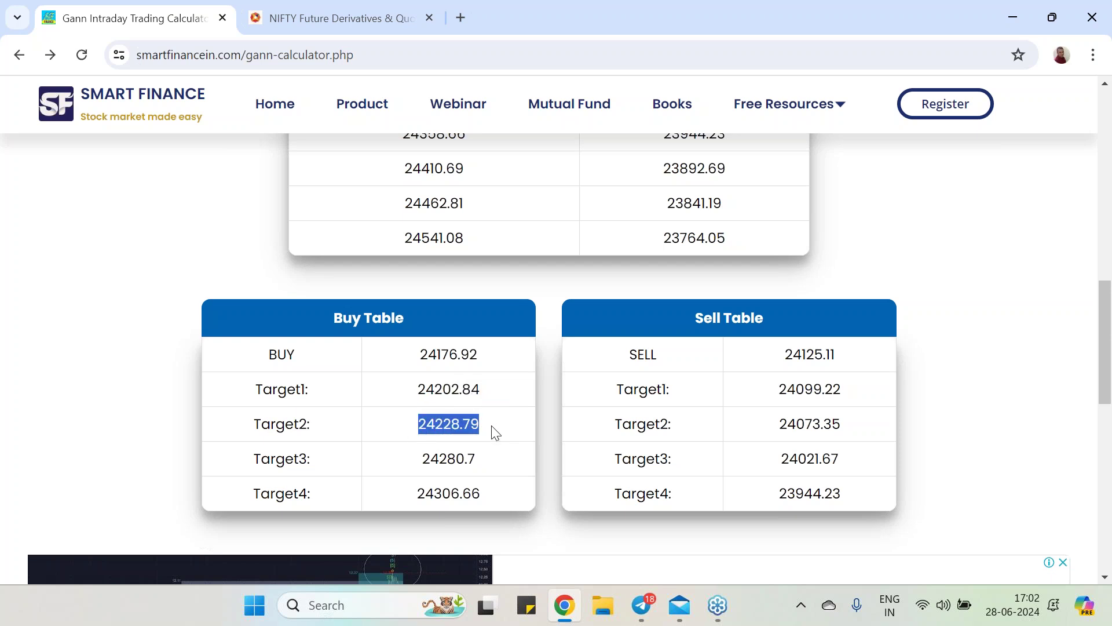
click(339, 16)
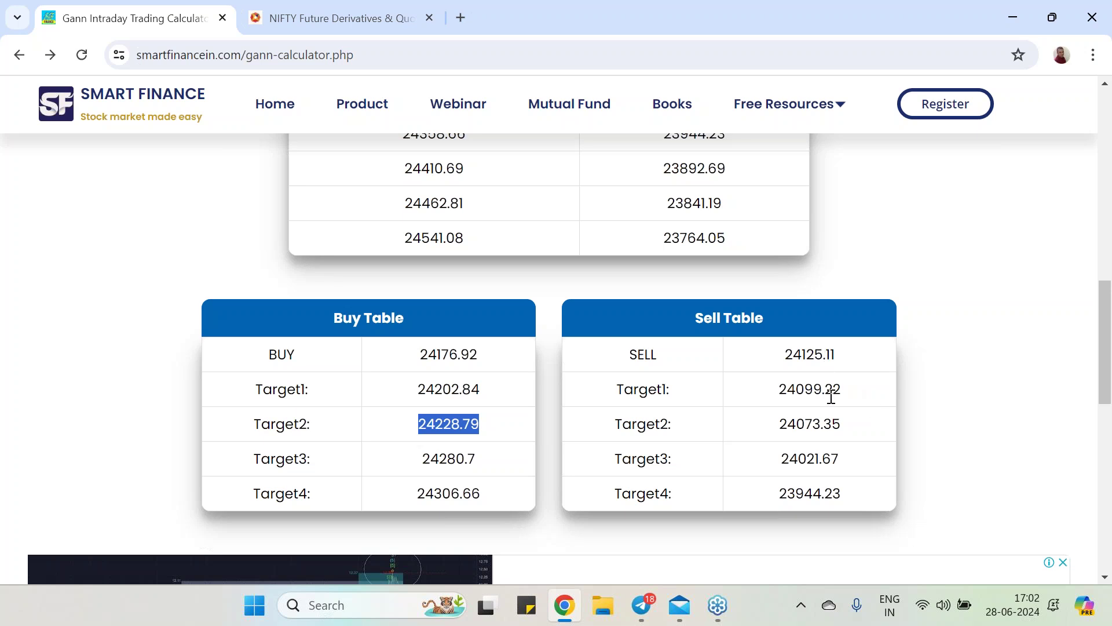
scroll(831, 398, up, 3)
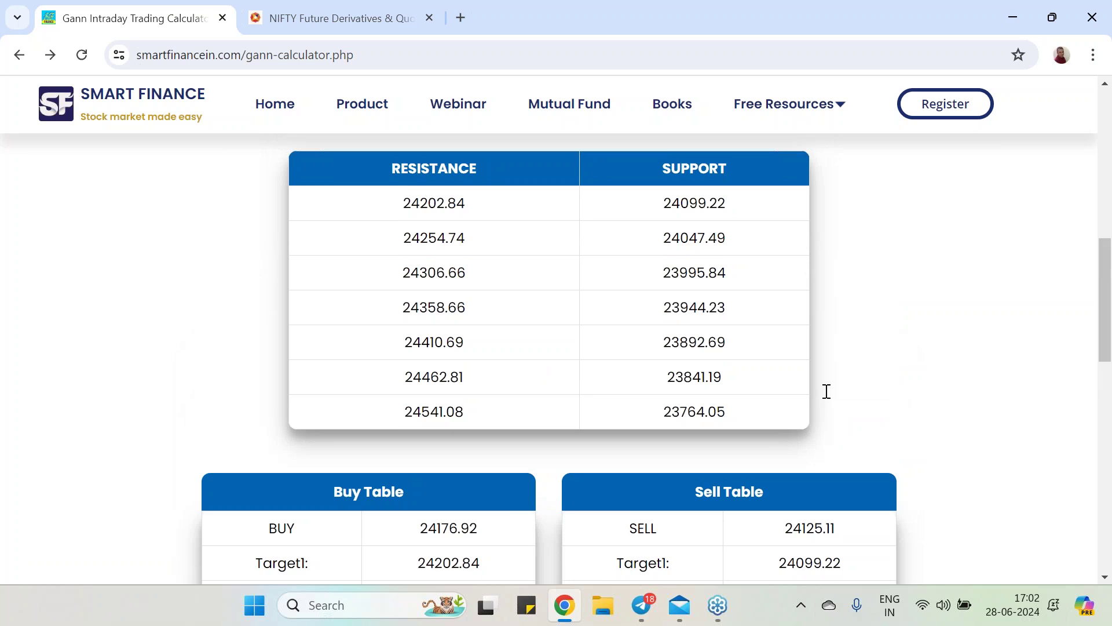
scroll(827, 392, down, 3)
double_click(448, 423)
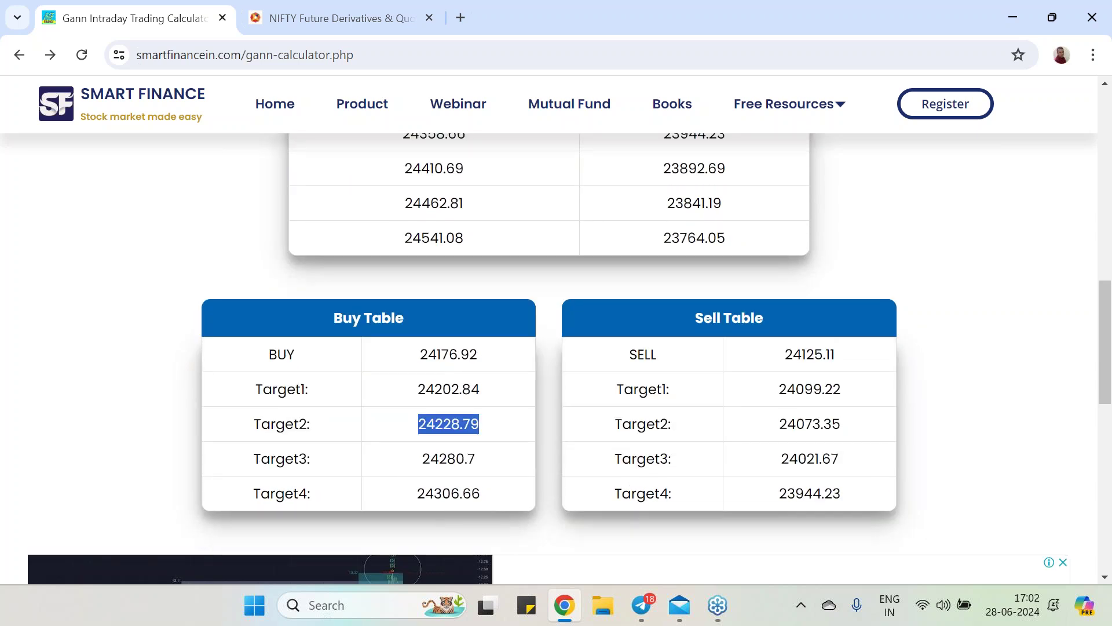
scroll(549, 342, up, 2)
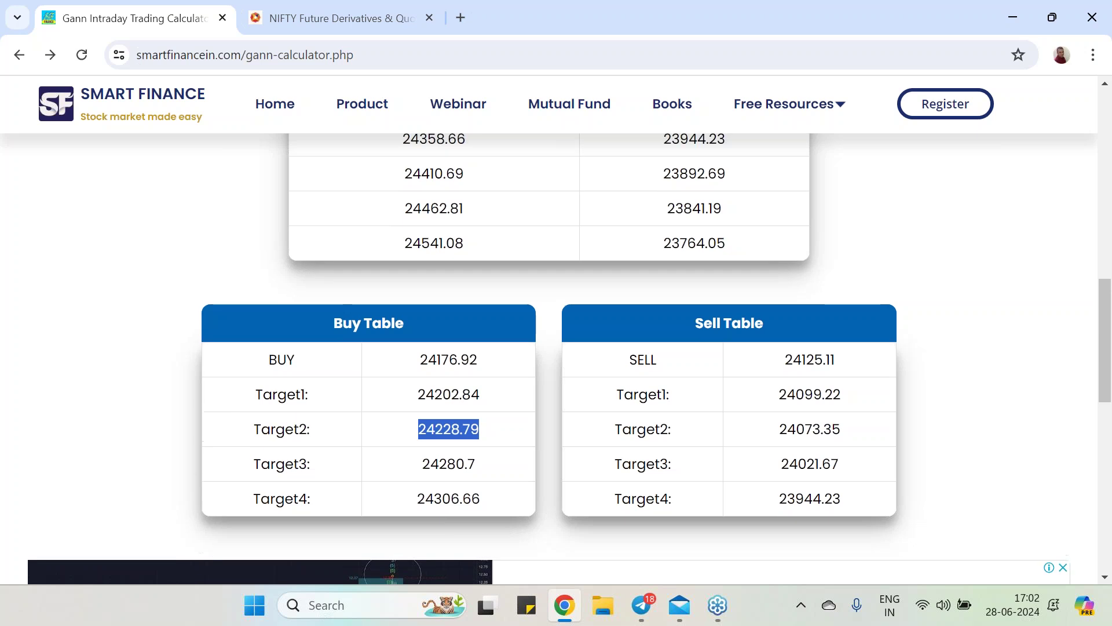
click(373, 34)
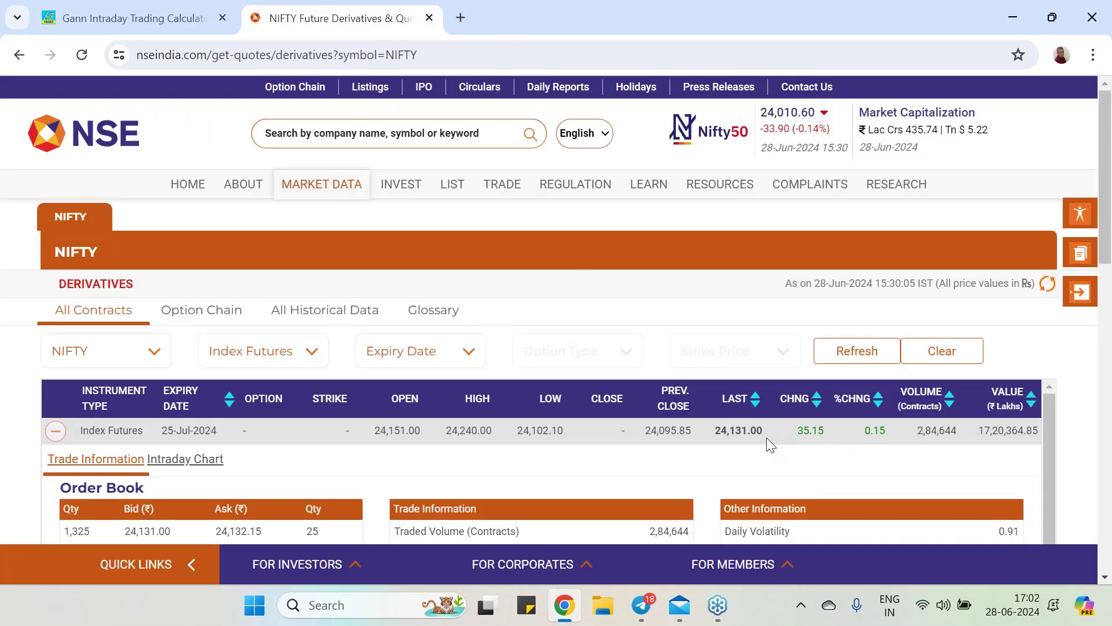
click(143, 18)
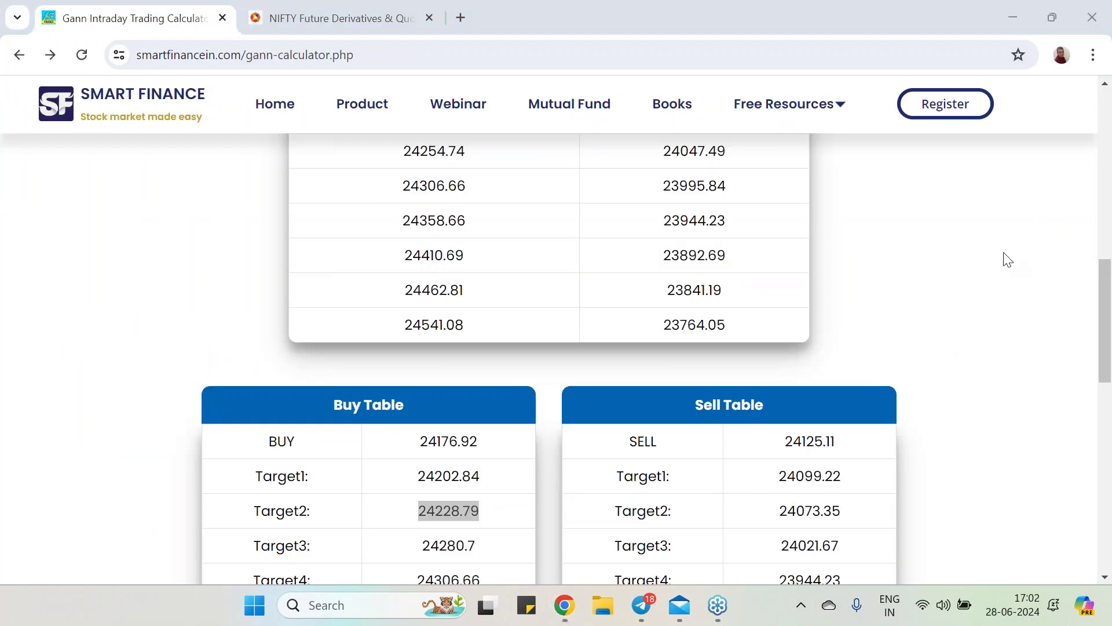
mouse_move(843, 444)
mouse_down()
mouse_move(772, 446)
mouse_move(846, 425)
mouse_move(834, 449)
mouse_up()
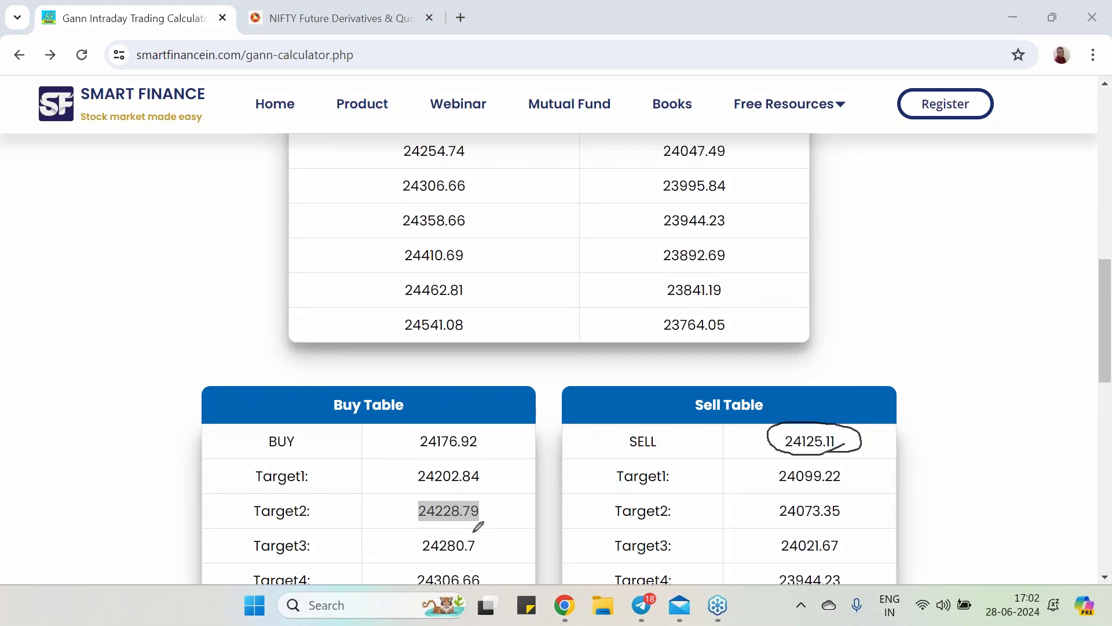
mouse_move(480, 523)
mouse_down()
mouse_move(451, 528)
mouse_move(412, 508)
mouse_move(490, 492)
mouse_move(495, 509)
mouse_move(481, 520)
mouse_up()
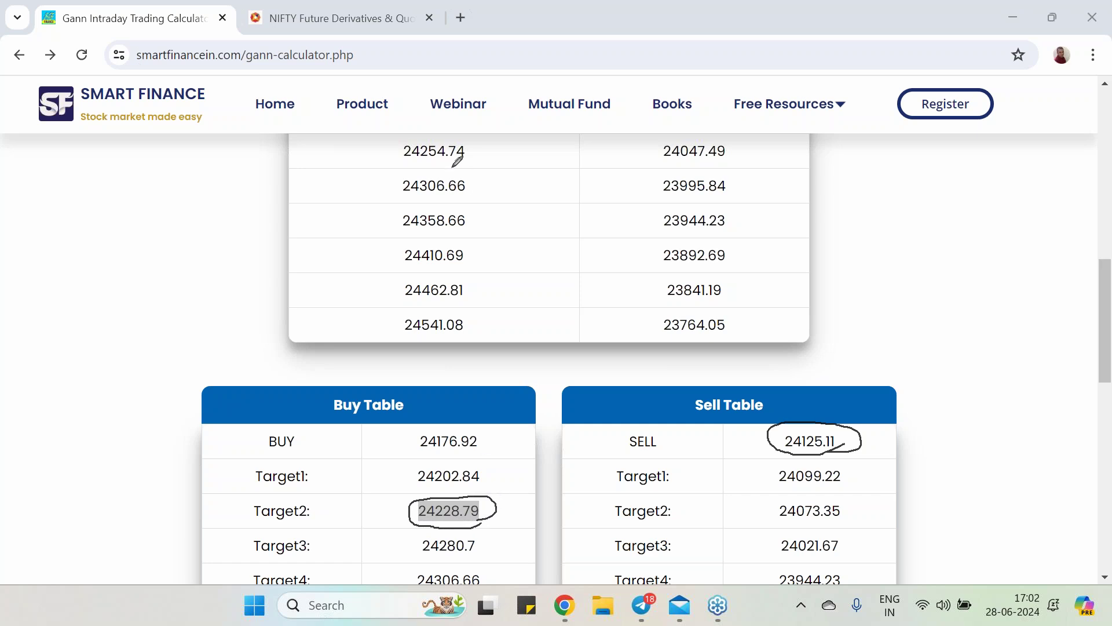
mouse_move(468, 165)
mouse_down()
mouse_move(398, 154)
mouse_move(469, 137)
mouse_move(478, 152)
mouse_move(465, 162)
mouse_up()
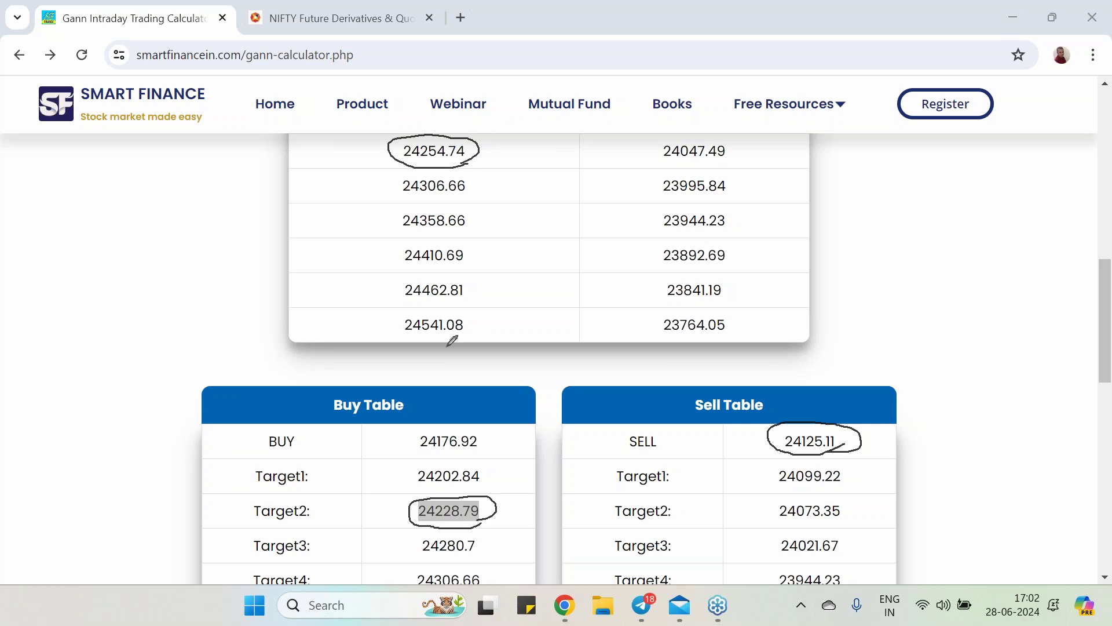
drag(490, 470, 507, 513)
click(1037, 304)
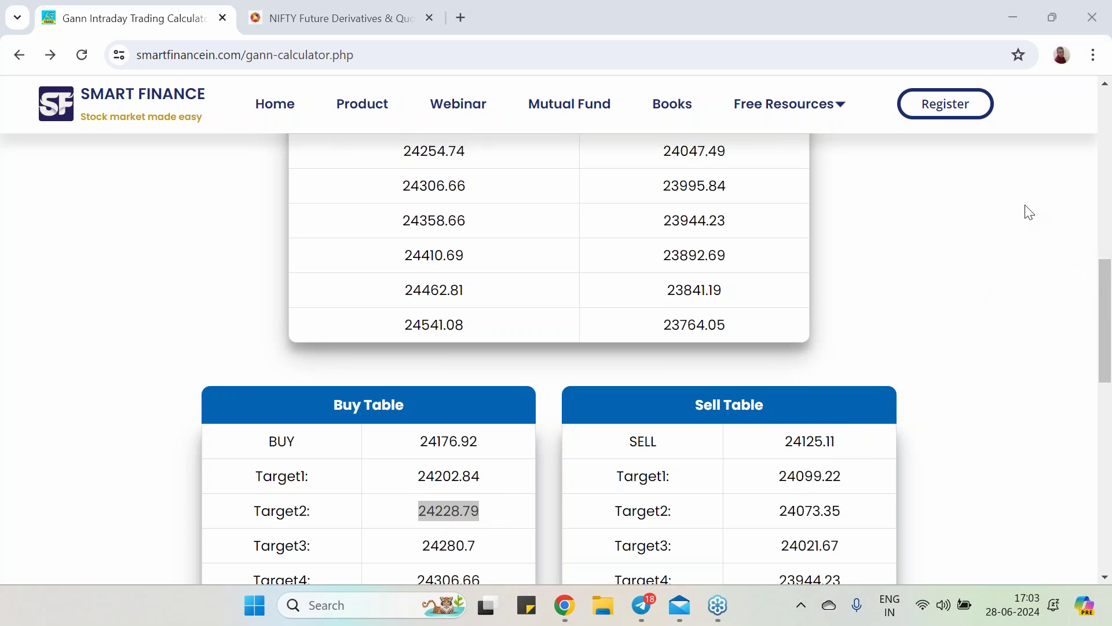
Step: Search NSE for BANK NIFTY and open its derivatives quotes page
click(379, 32)
click(404, 135)
text(bank)
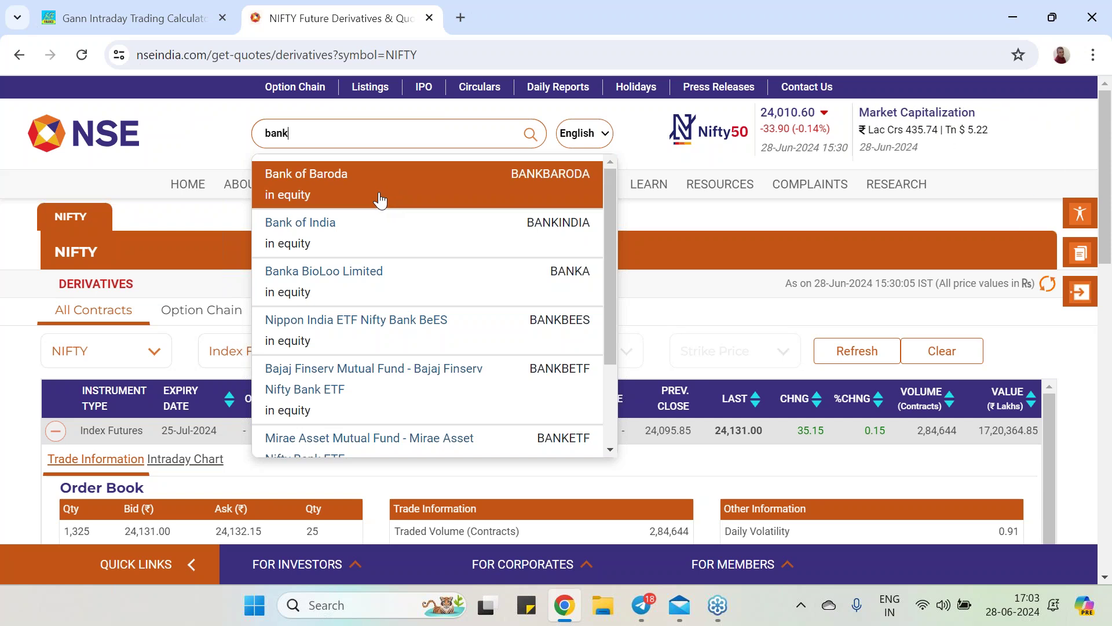
click(380, 200)
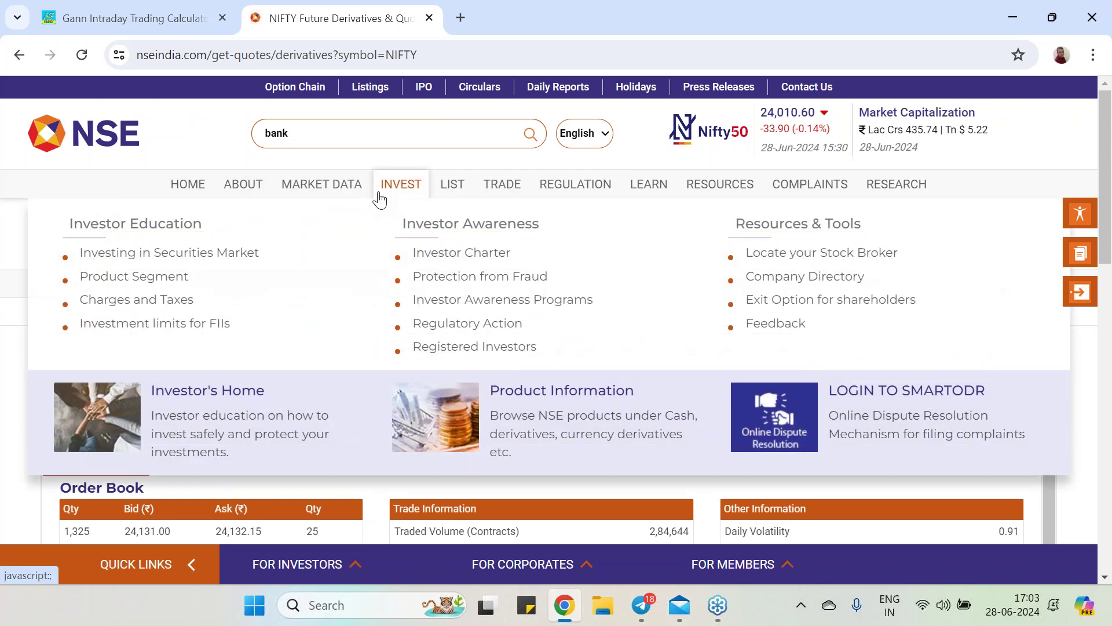
click(328, 135)
text(nifty)
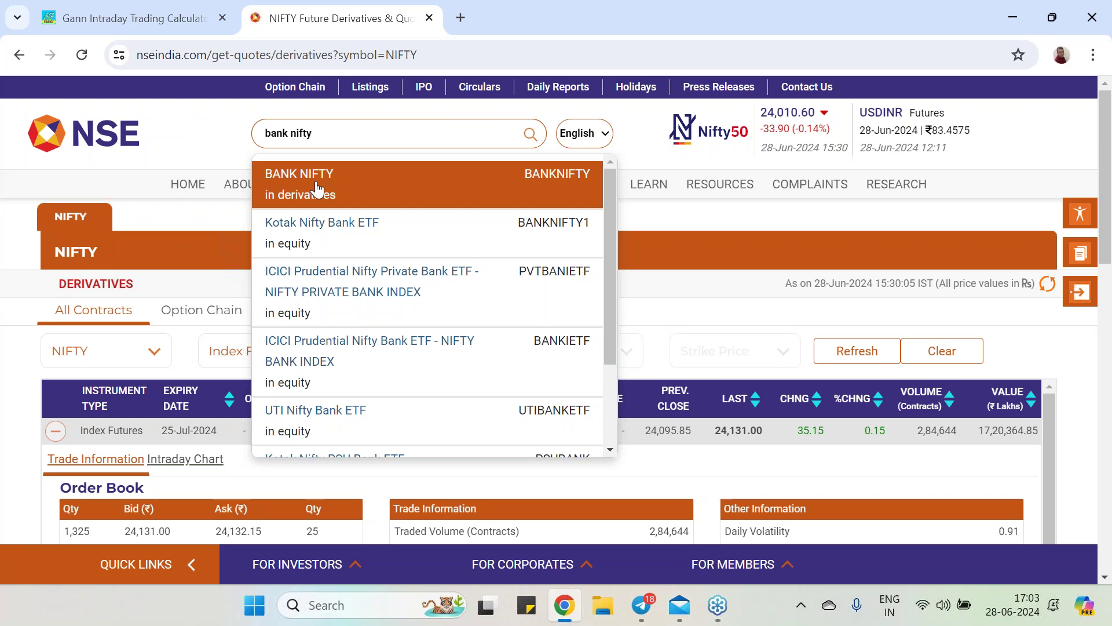
click(317, 184)
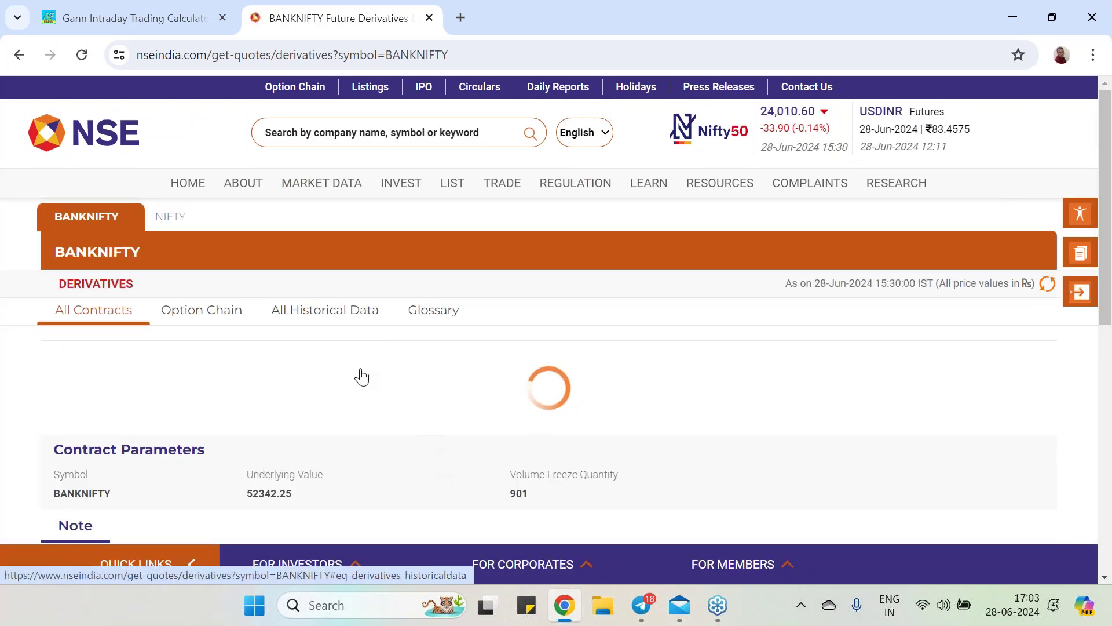
Step: Filter to Index Futures and copy the July contract's open price of 52,899.95
click(270, 356)
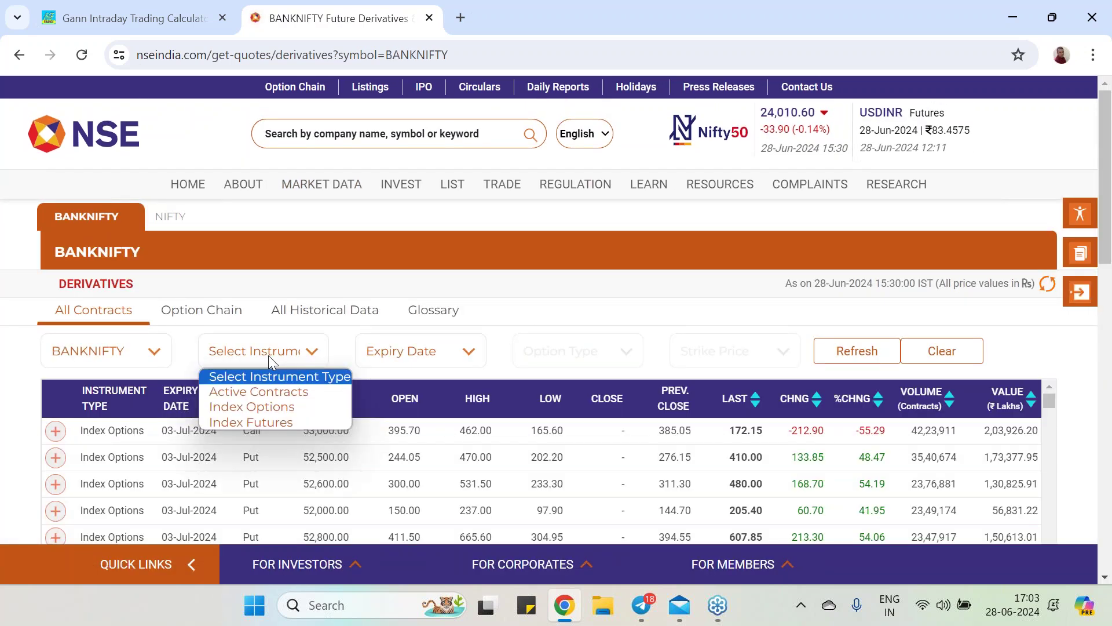
click(271, 422)
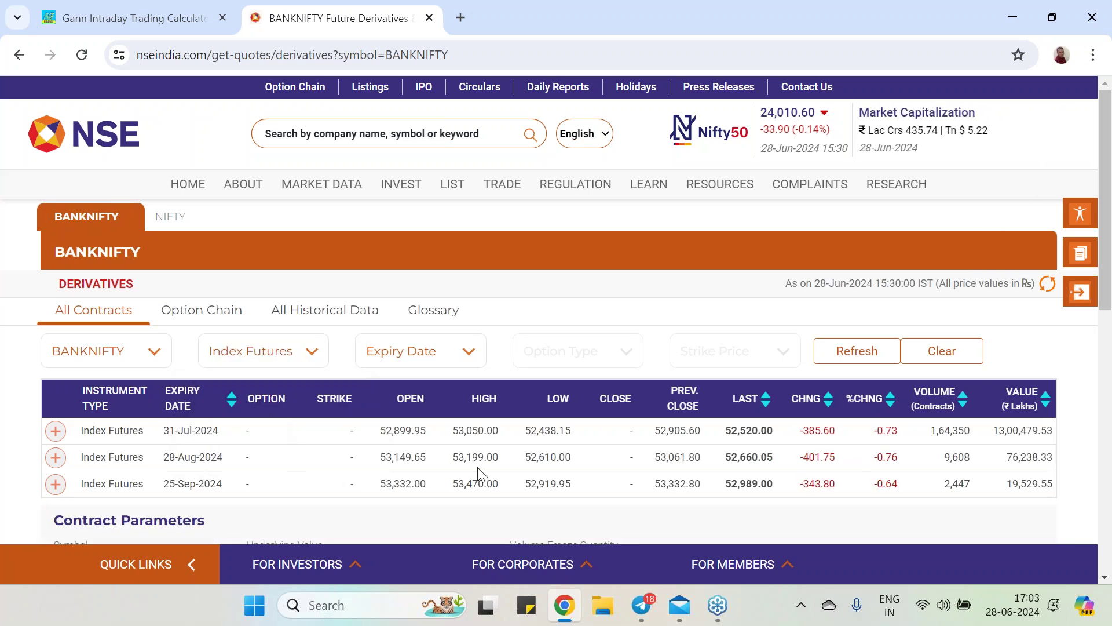
drag(377, 432, 433, 432)
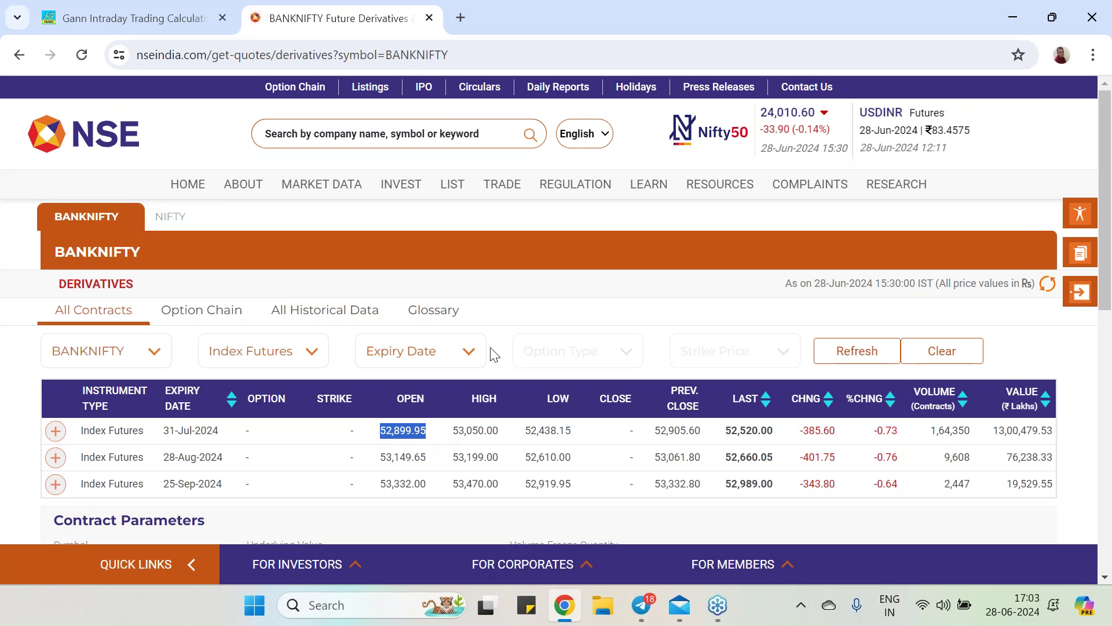
click(161, 16)
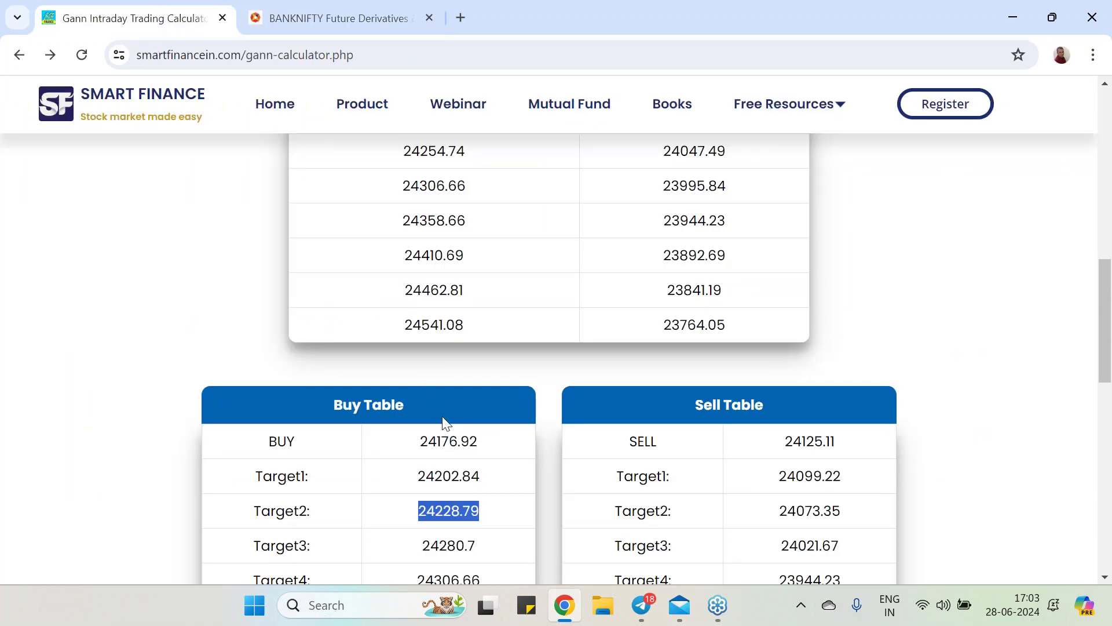
scroll(444, 423, up, 6)
Step: Calculate levels for 52899.85, showing first resistance 52976.56 and first support 52823.2
click(433, 302)
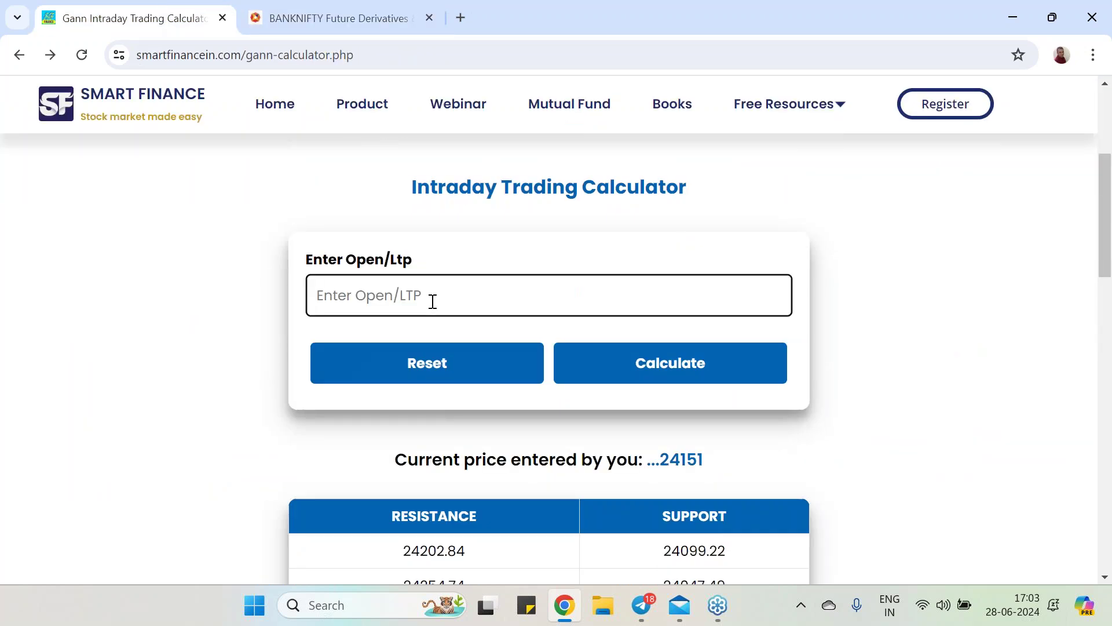
text(52899.85)
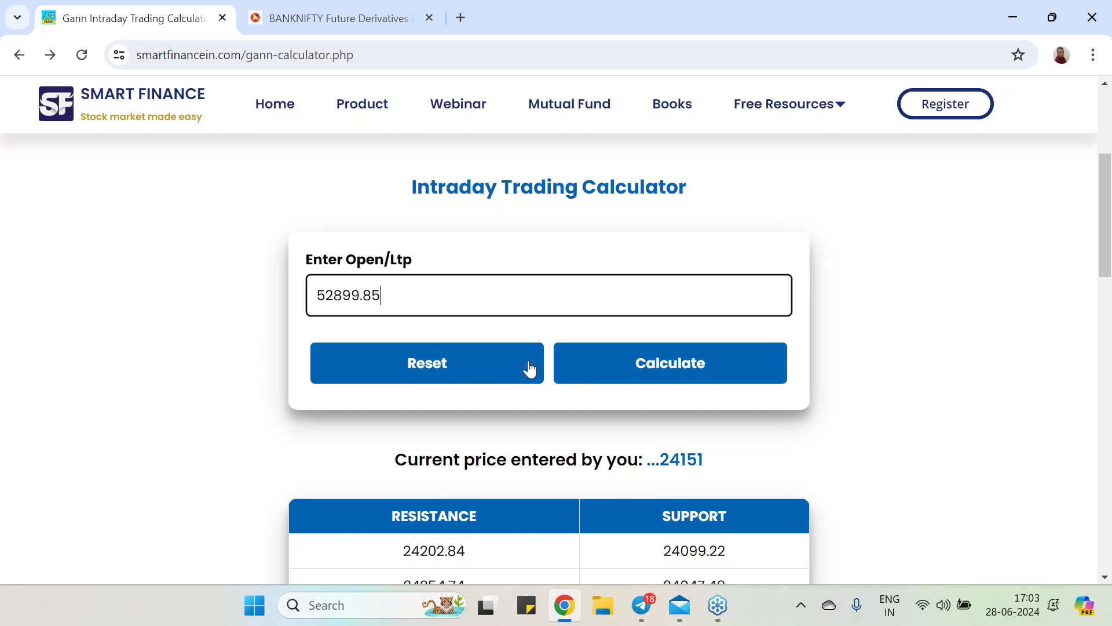
click(650, 373)
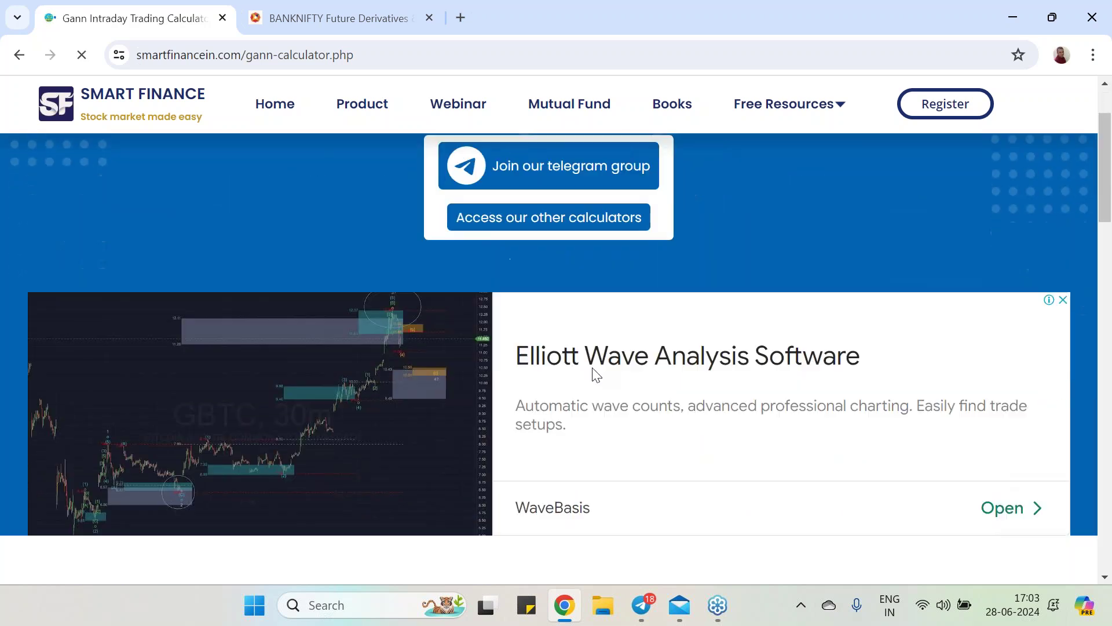
scroll(595, 374, down, 3)
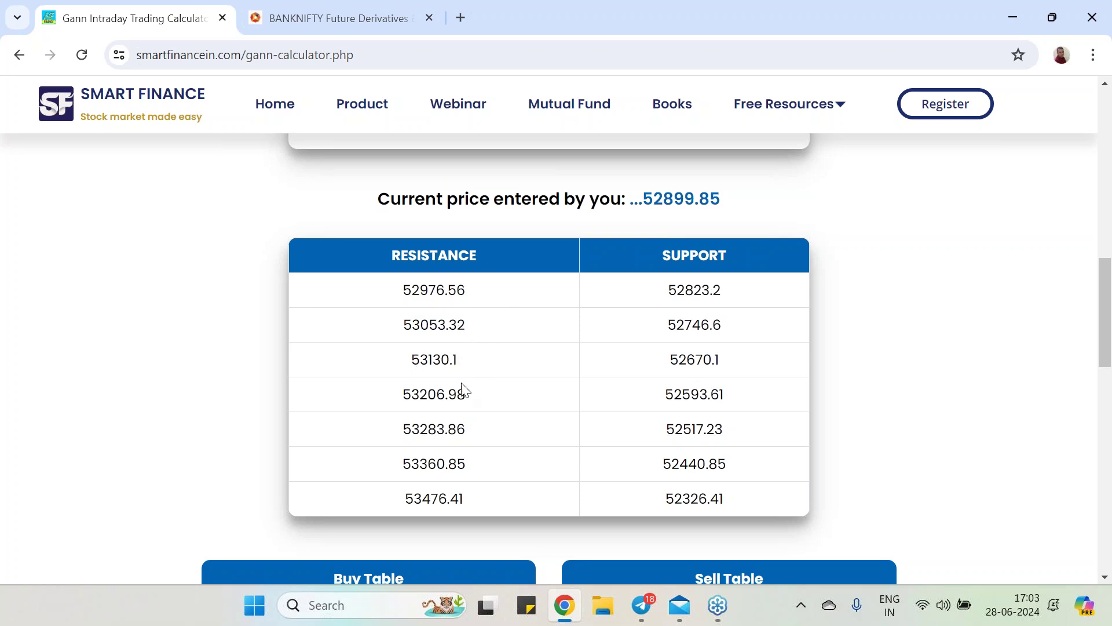
scroll(471, 435, down, 3)
scroll(472, 435, up, 3)
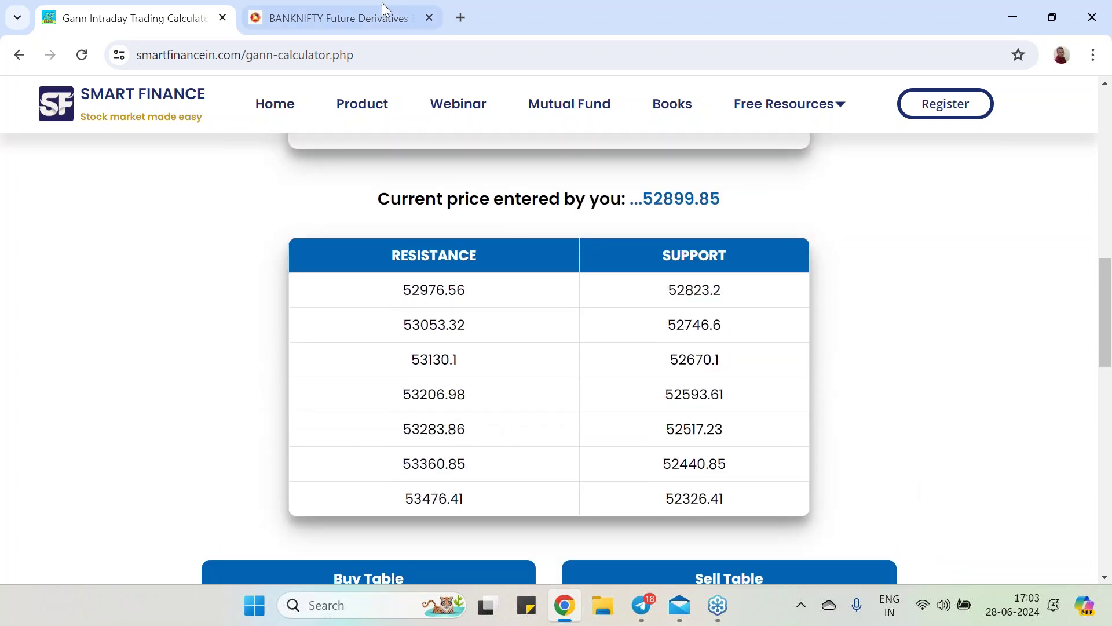
Step: Expand the 31-Jul-2024 BANKNIFTY futures contract and highlight its 53,050.00 day high
click(436, 16)
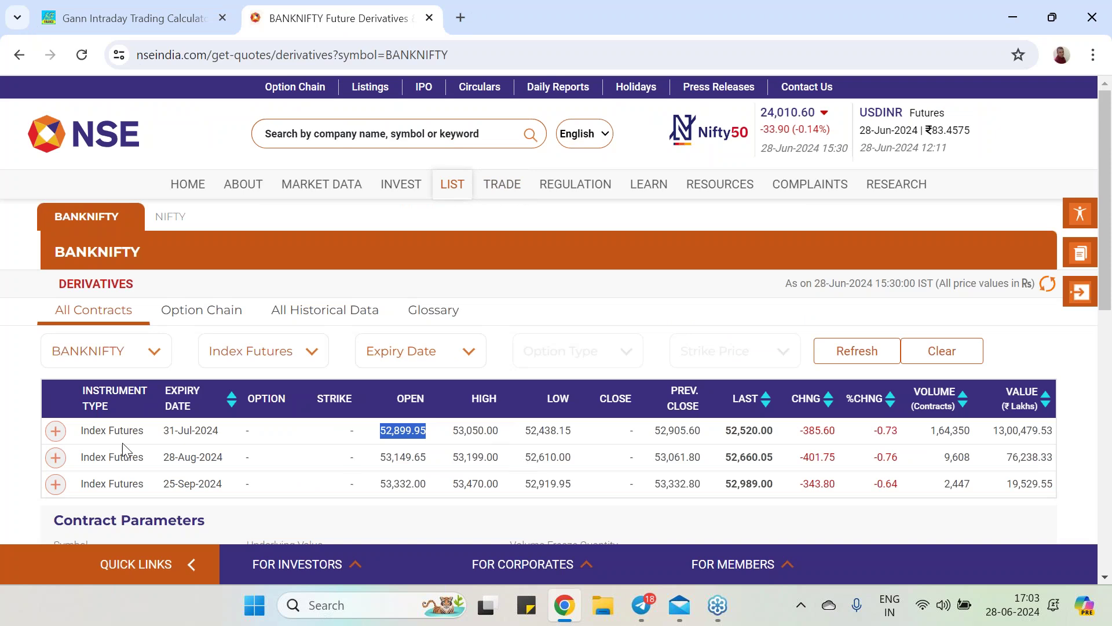
click(55, 431)
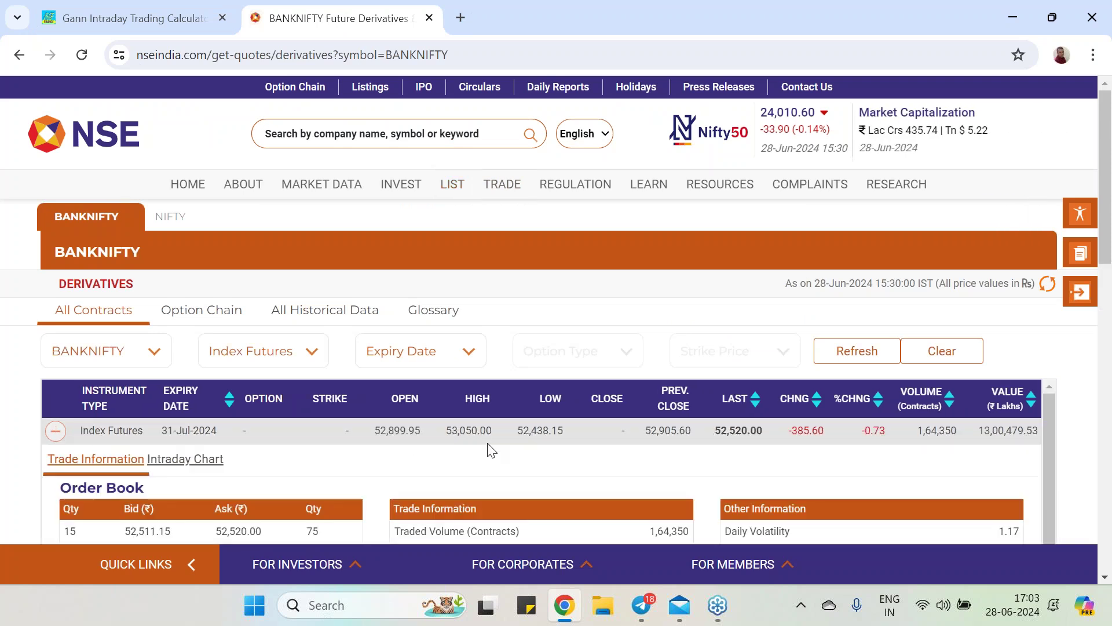
drag(446, 434, 488, 437)
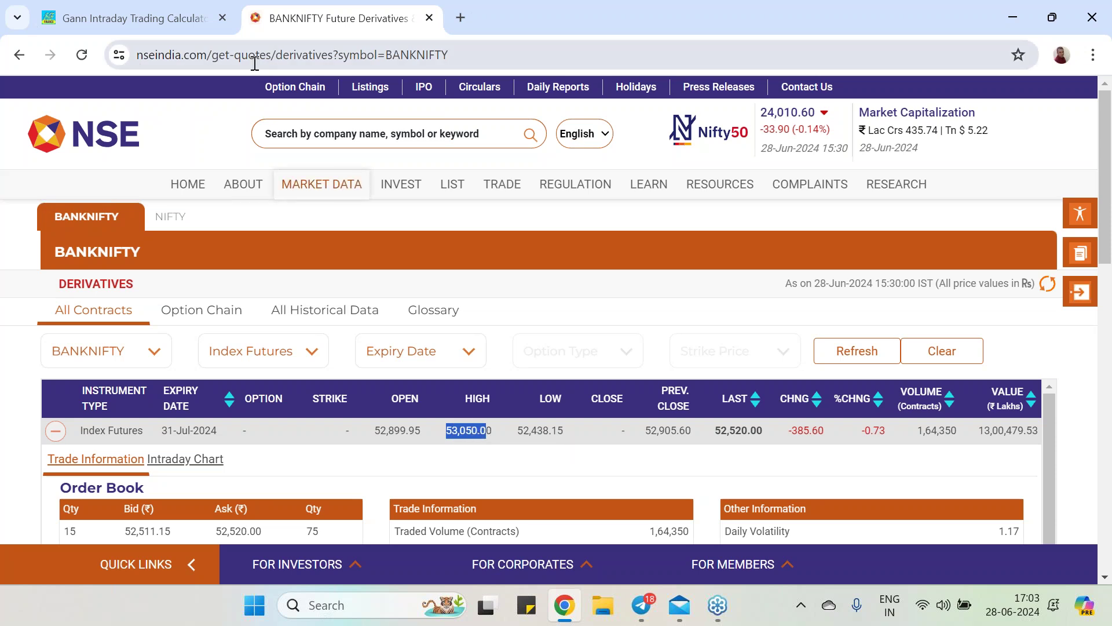
click(129, 15)
click(597, 395)
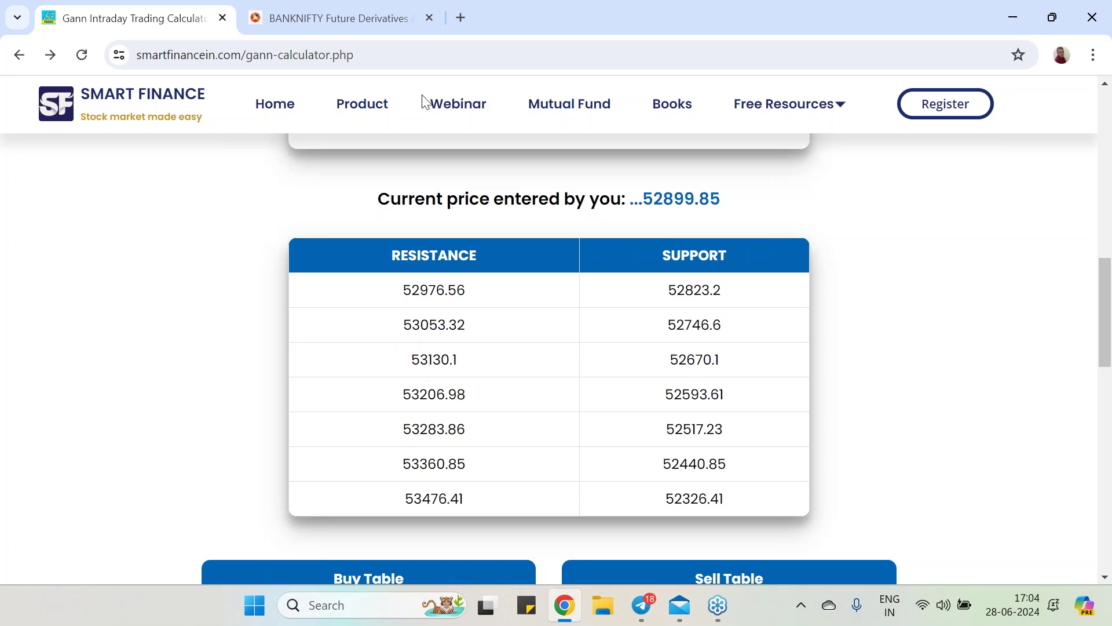
click(353, 22)
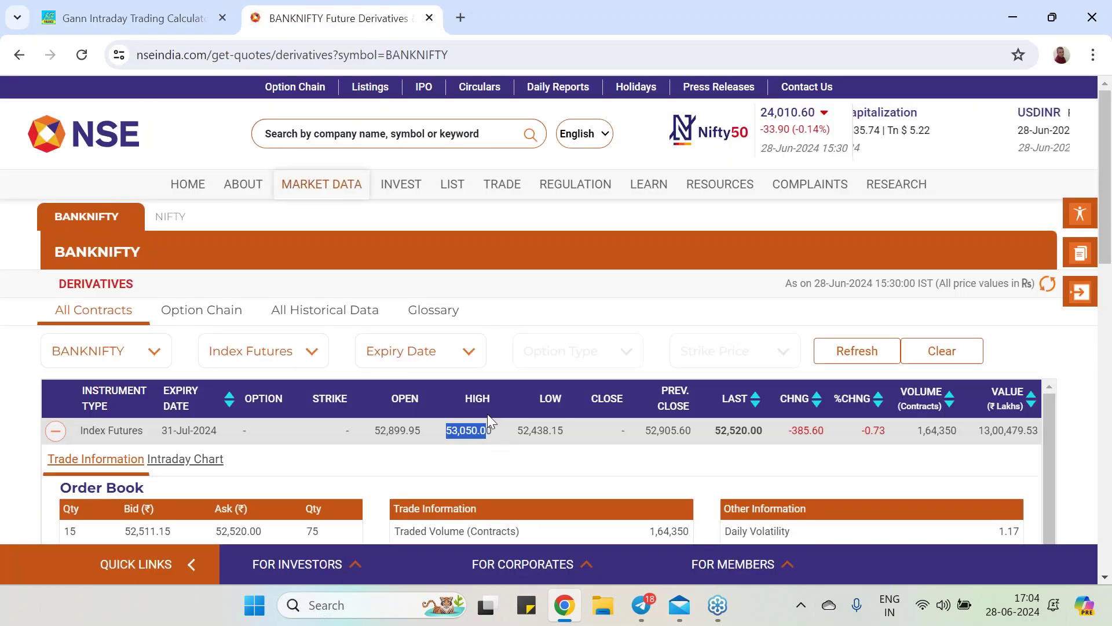
click(168, 18)
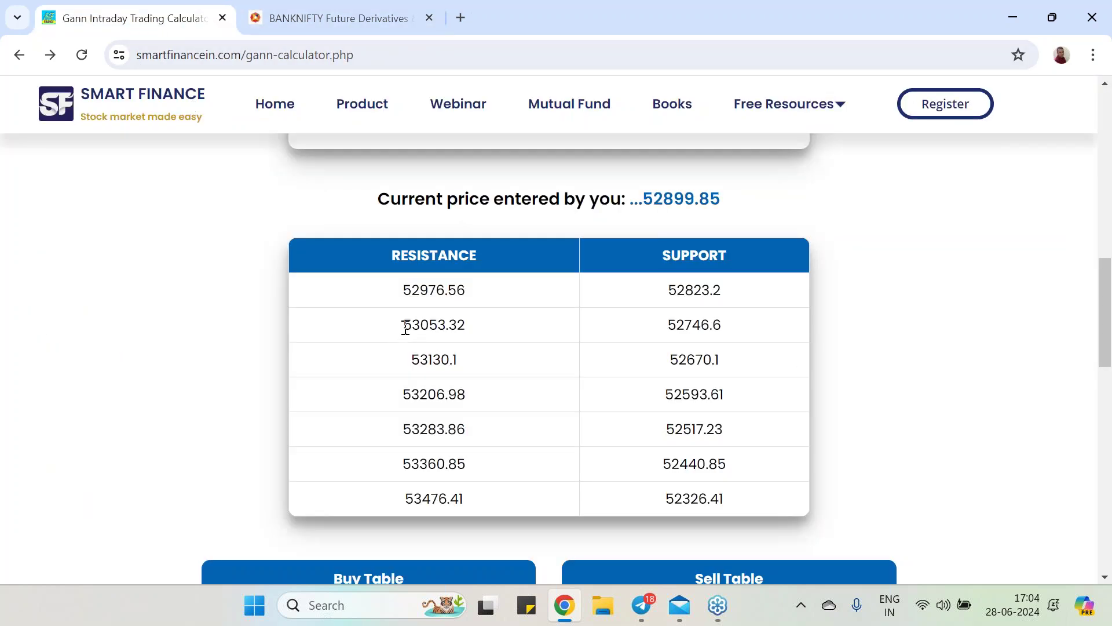
Step: Highlight resistance 53053.32 and Buy Table values 52938.2, 52976.56, 53014.94 and 53091.71
drag(406, 324, 474, 330)
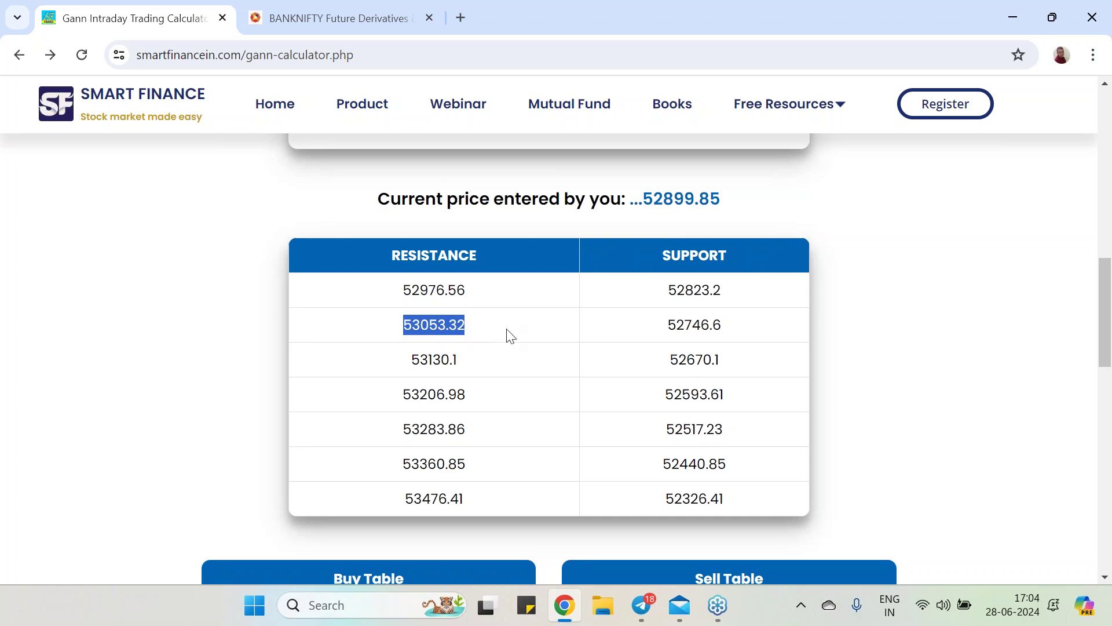
scroll(507, 331, down, 5)
scroll(507, 331, up, 3)
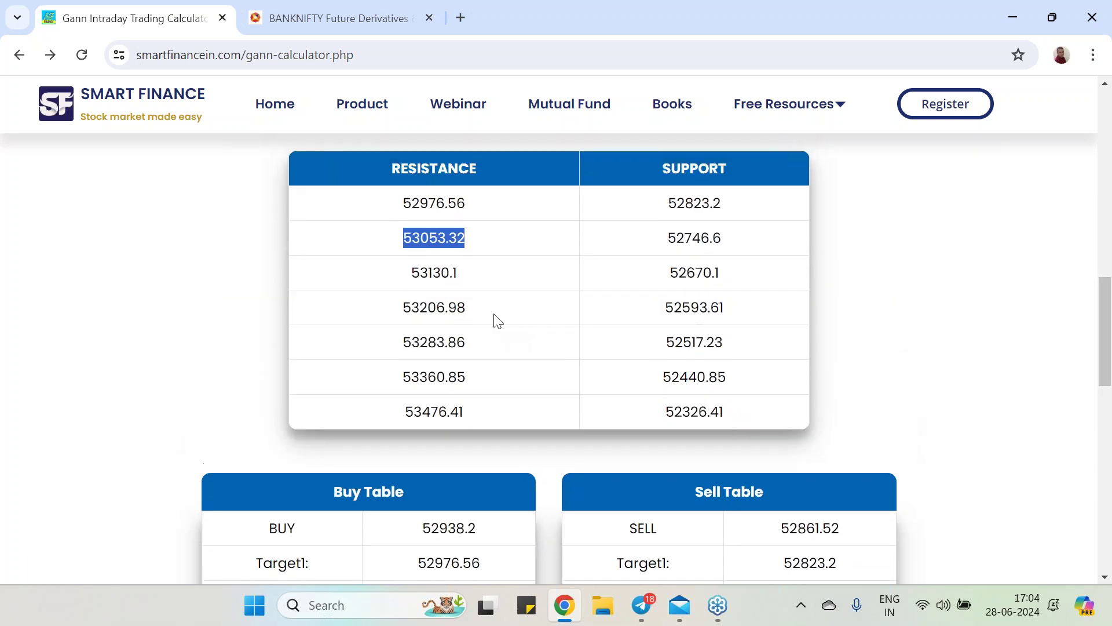
scroll(481, 226, up, 3)
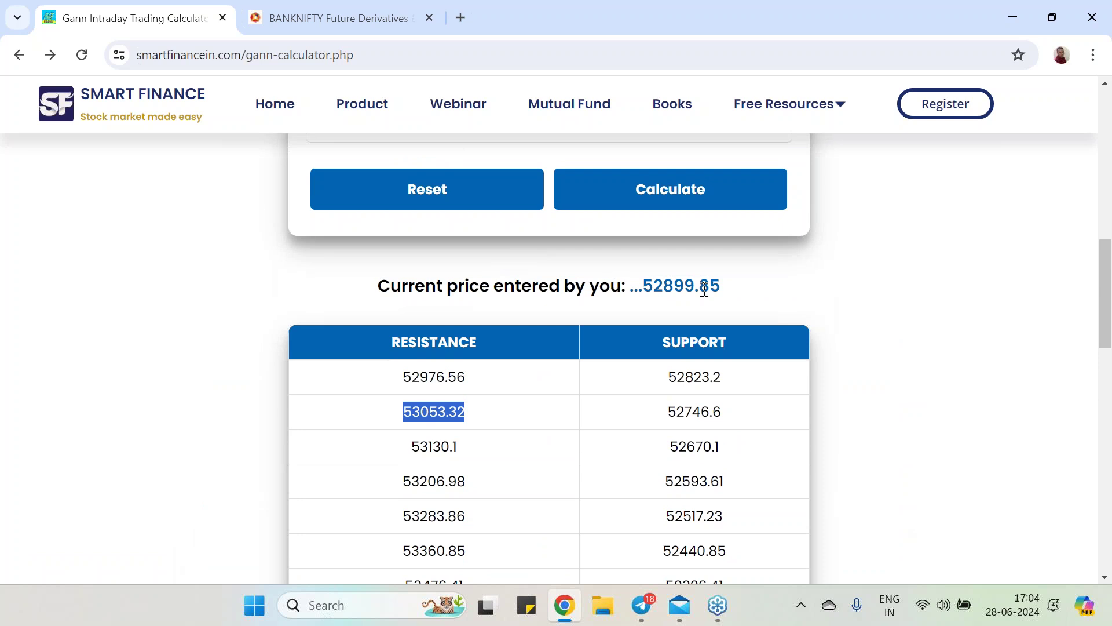
scroll(533, 399, down, 6)
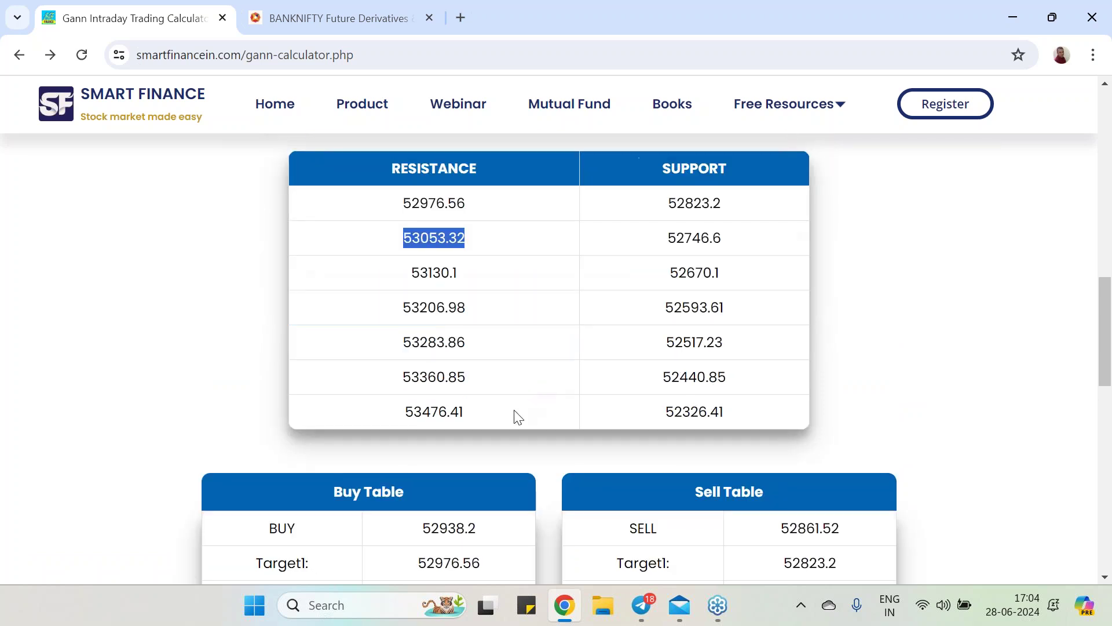
drag(439, 359, 487, 364)
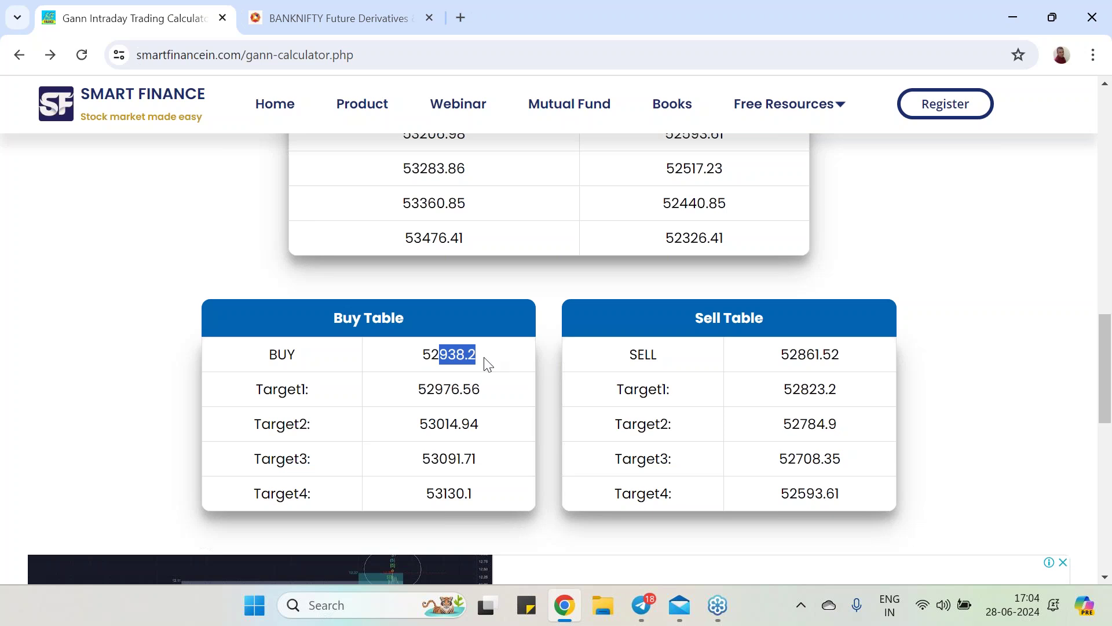
drag(434, 391, 481, 393)
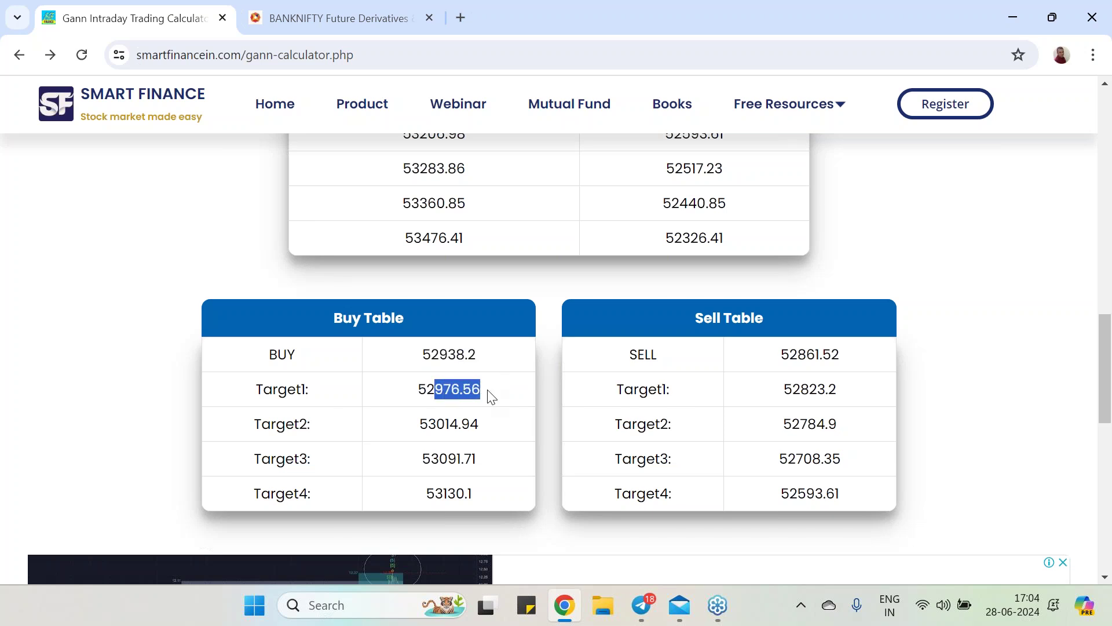
drag(419, 424, 497, 430)
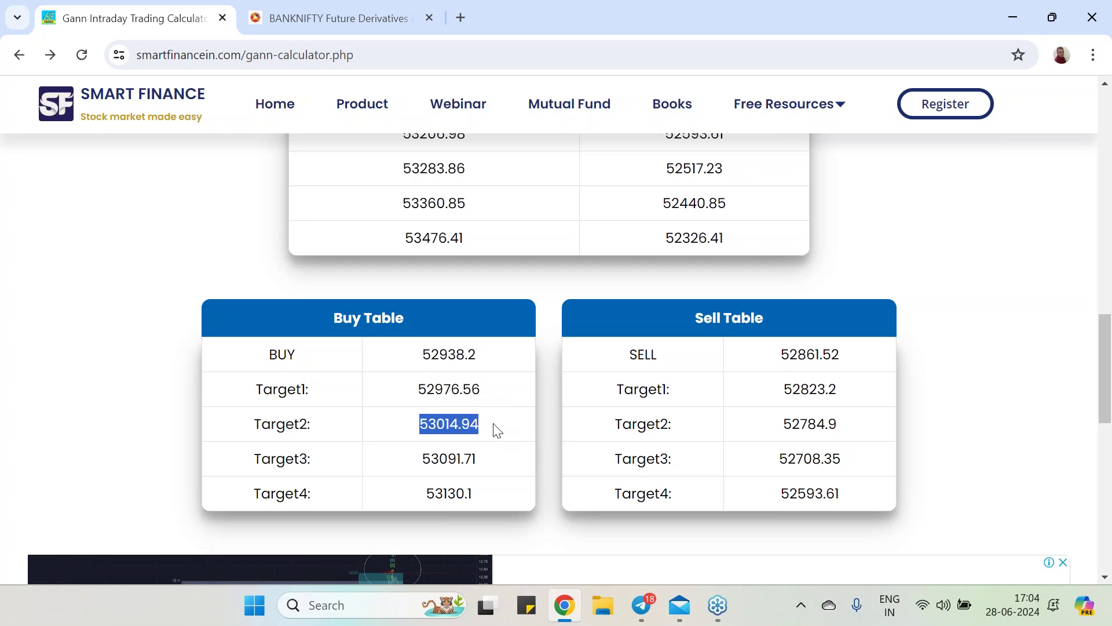
drag(426, 460, 489, 464)
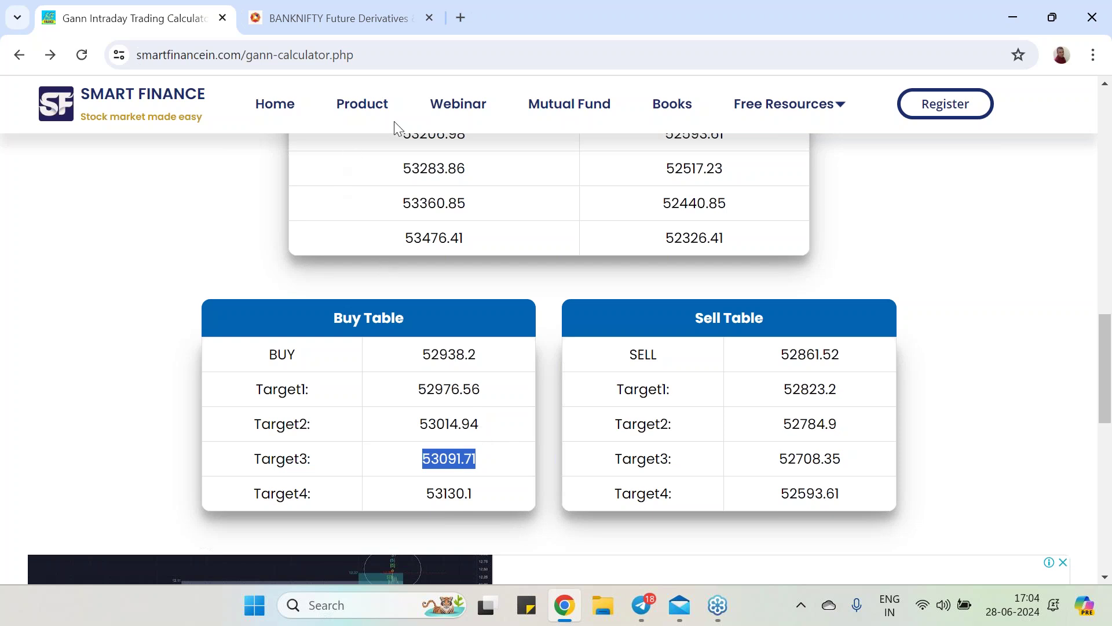
Step: Mark sell target 52593.61 and circle the 52517.23 support level with the pen
click(354, 20)
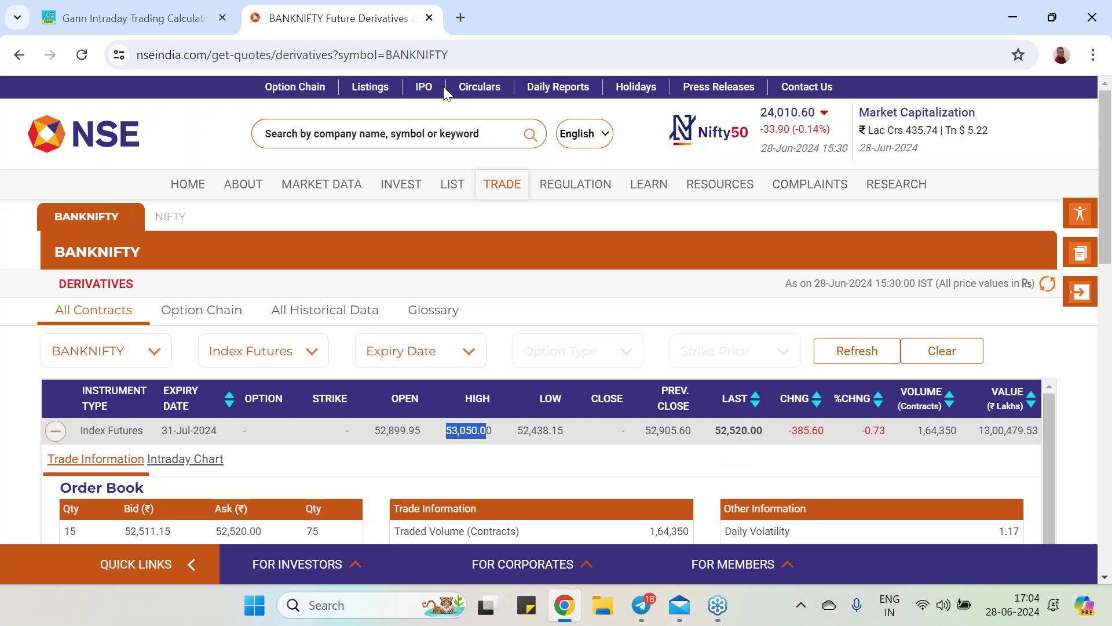
click(169, 20)
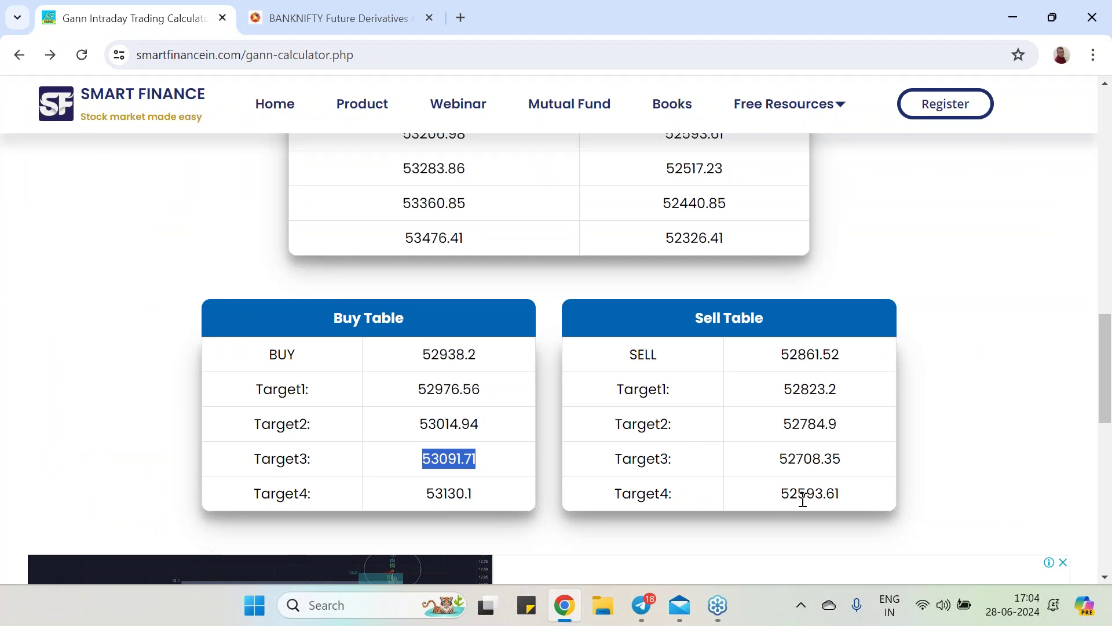
drag(780, 495, 851, 494)
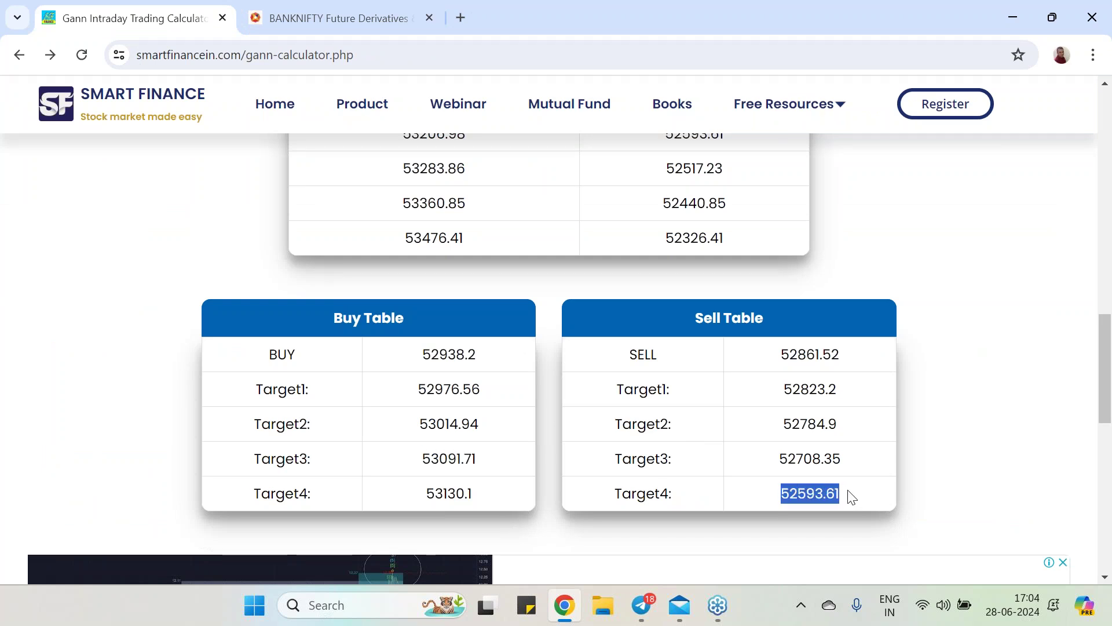
scroll(722, 286, up, 1)
drag(665, 262, 743, 268)
key(ctrl+2)
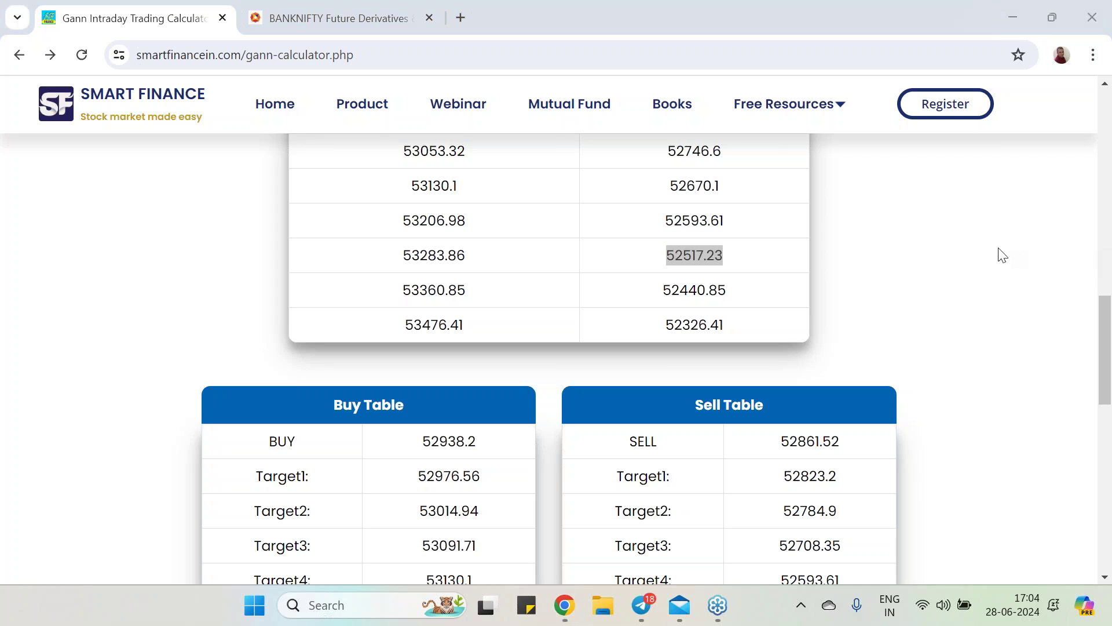
mouse_move(725, 269)
mouse_down()
mouse_move(689, 268)
mouse_move(660, 243)
mouse_move(727, 235)
mouse_move(730, 266)
mouse_move(778, 243)
mouse_move(754, 271)
mouse_up()
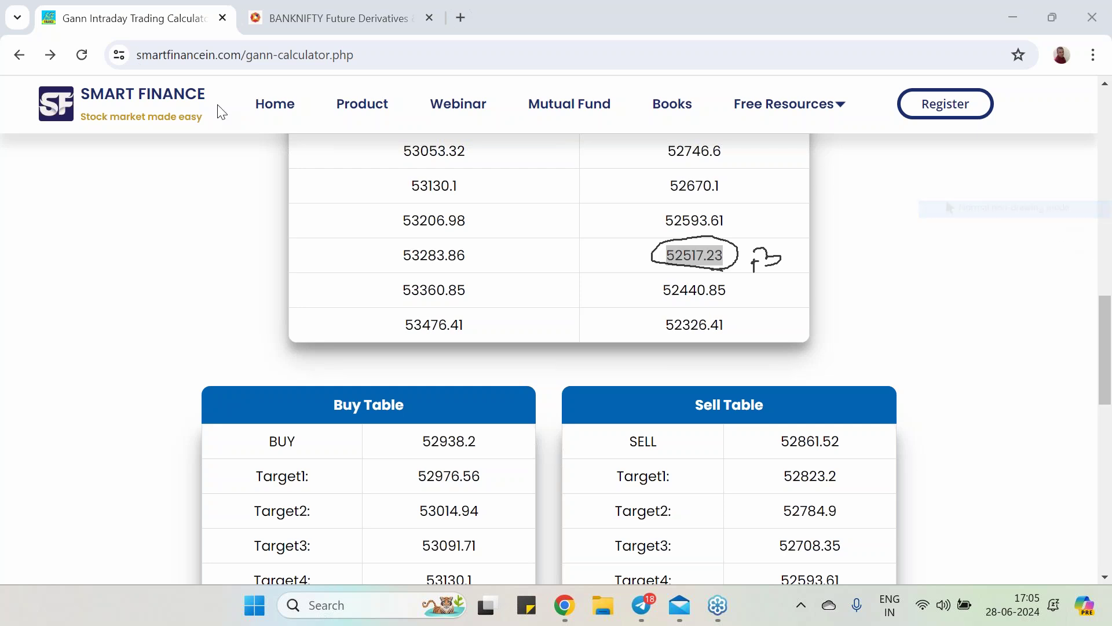
click(230, 60)
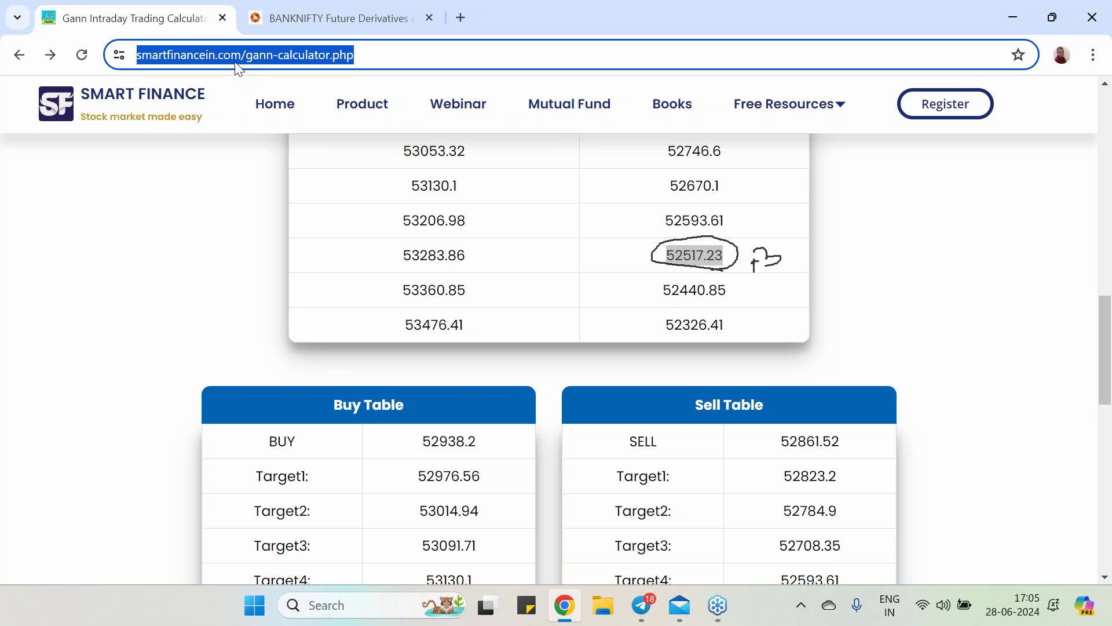
Step: Open the W.D.Gann intraday calculator via Free Resources > Calculator
click(784, 104)
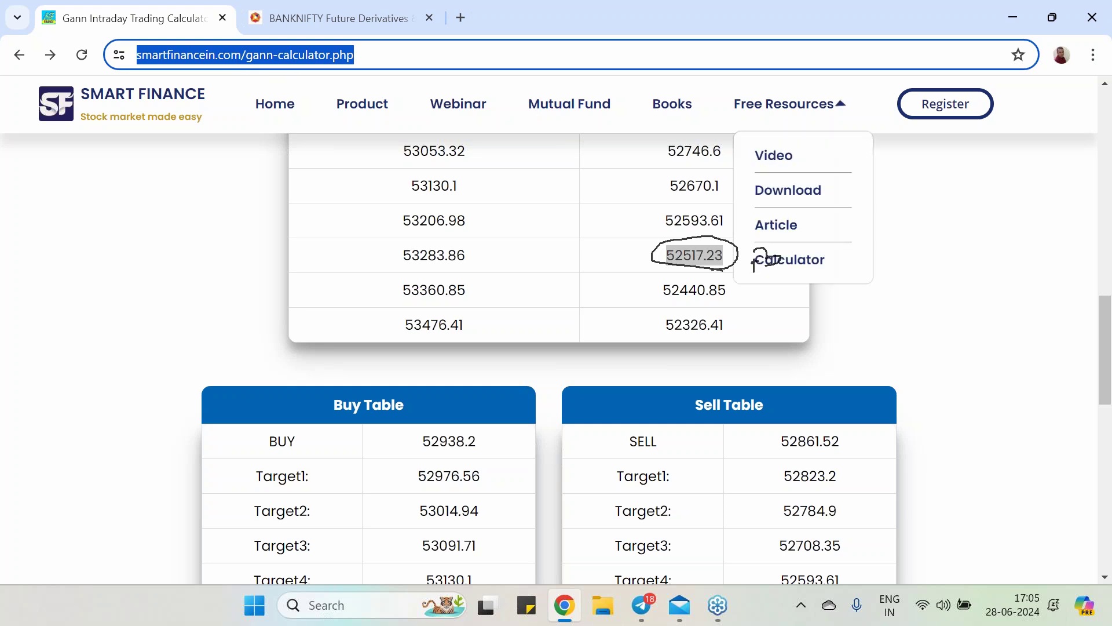
click(803, 270)
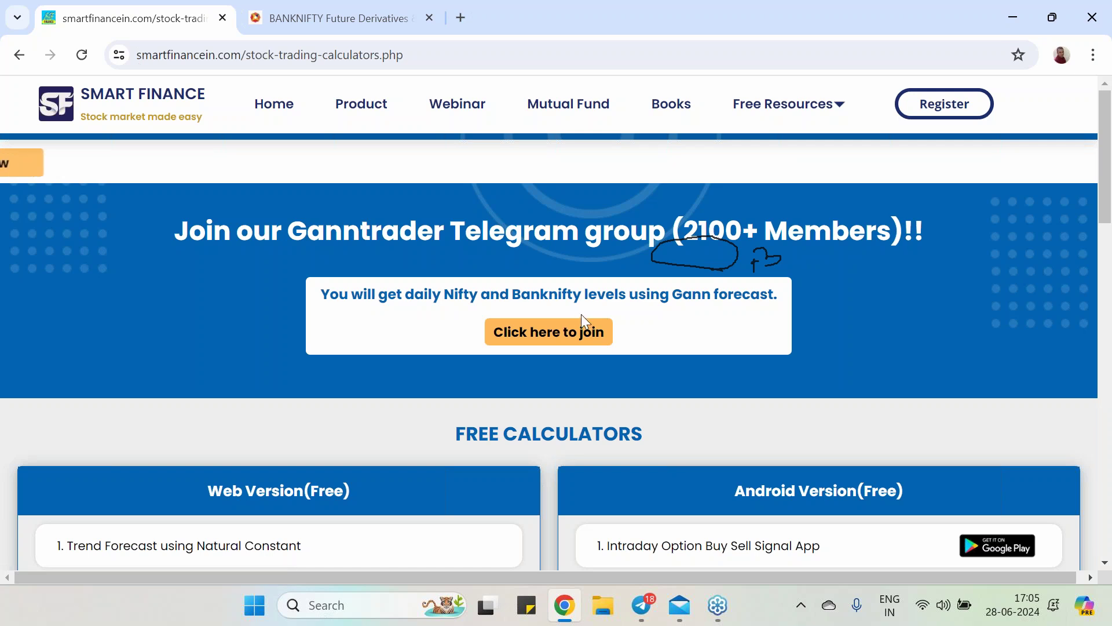
scroll(803, 269, down, 13)
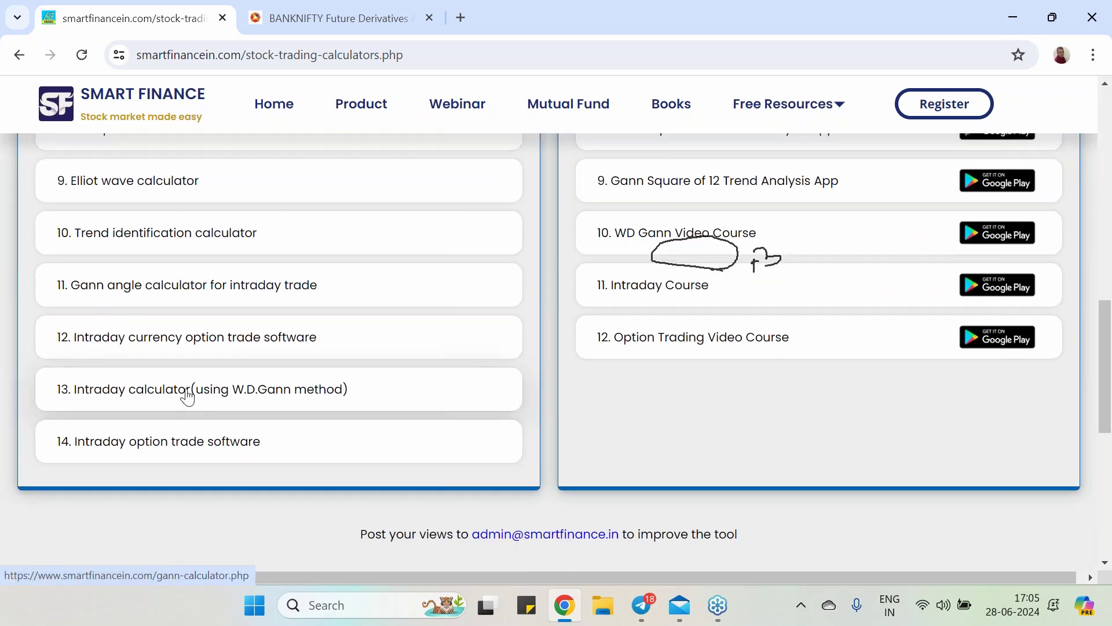
click(187, 396)
scroll(520, 405, down, 7)
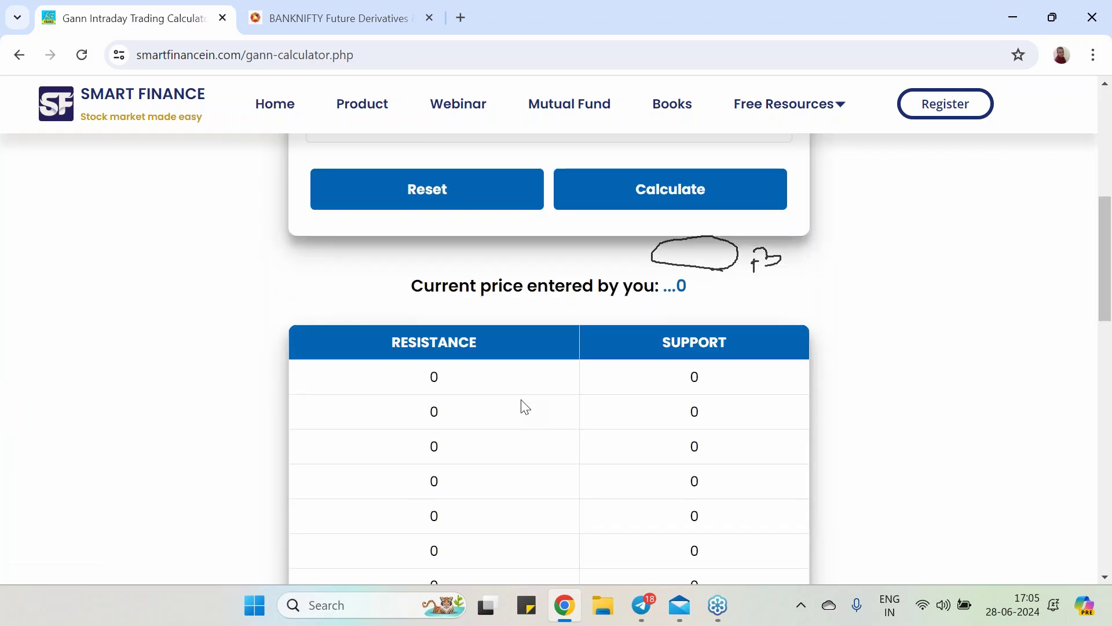
scroll(525, 406, up, 3)
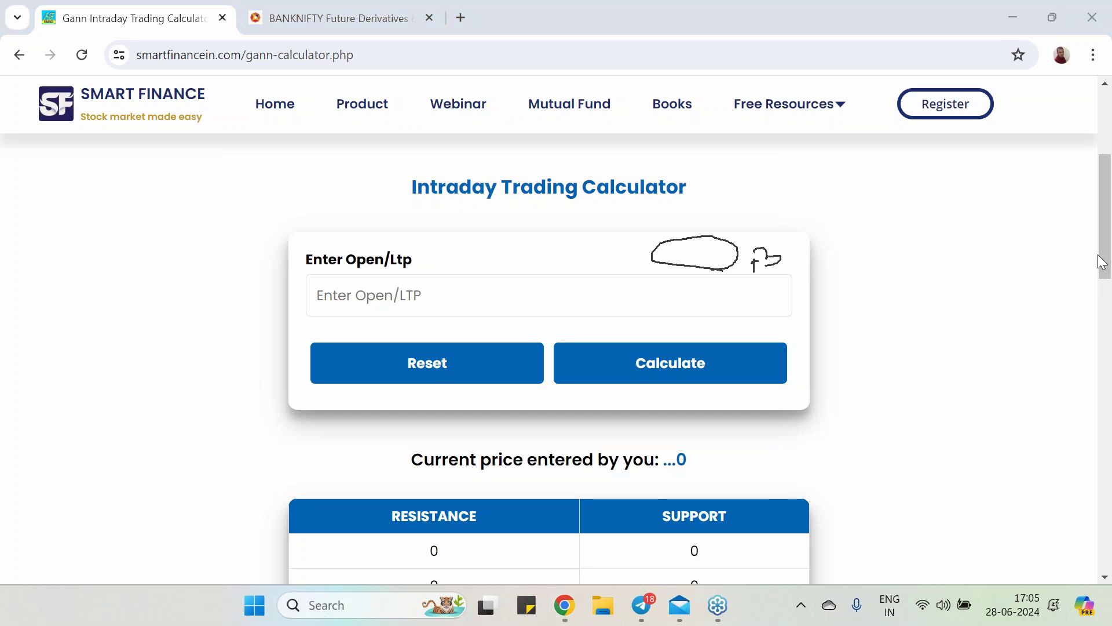
key(e)
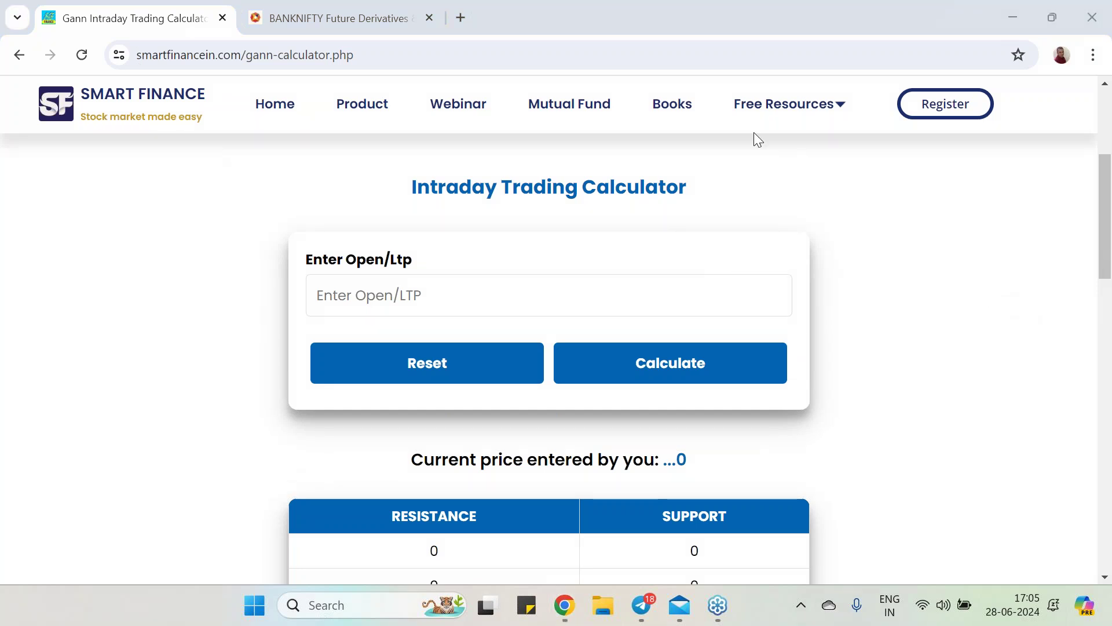
Step: Return to the W.D.Gann calculator through the calculators list, then open the Full Package Offers page
mouse_move(770, 113)
click(807, 258)
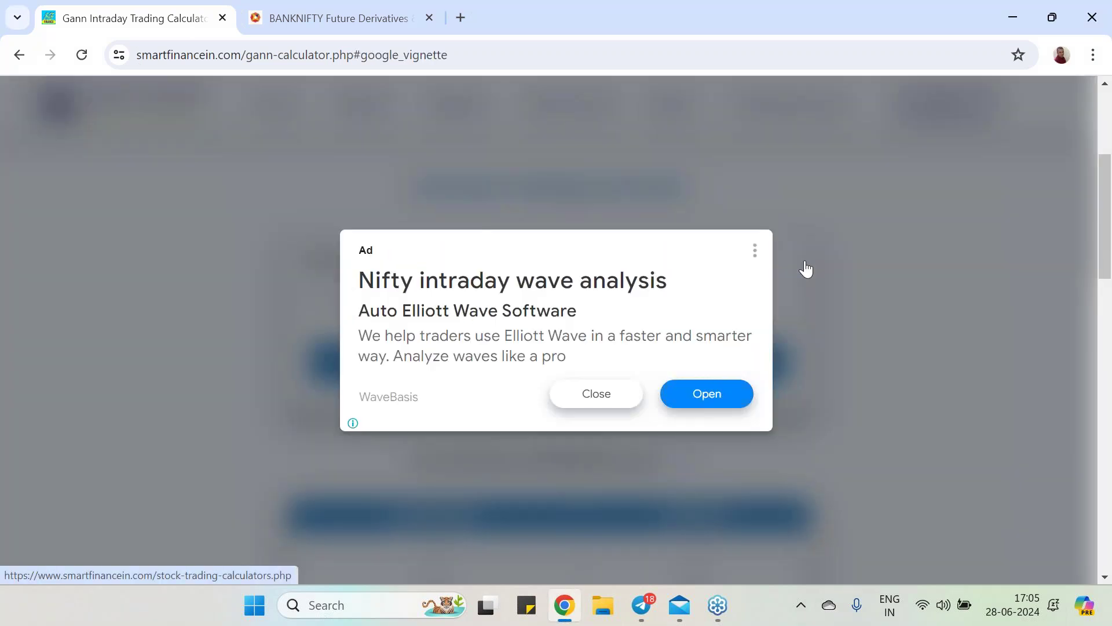
click(559, 405)
scroll(185, 481, down, 6)
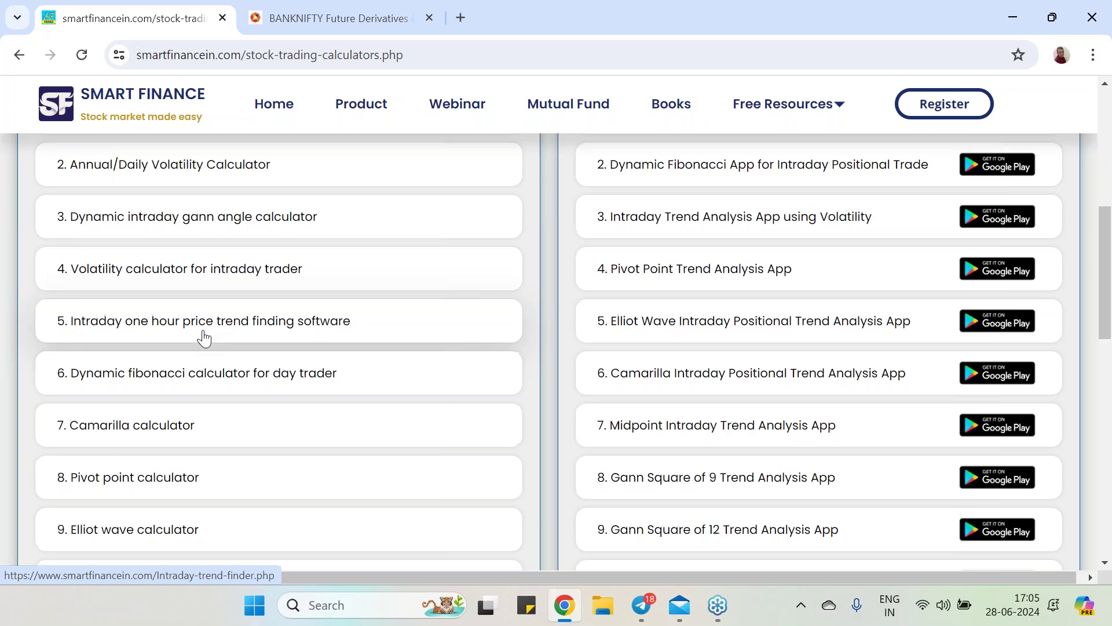
scroll(204, 335, up, 1)
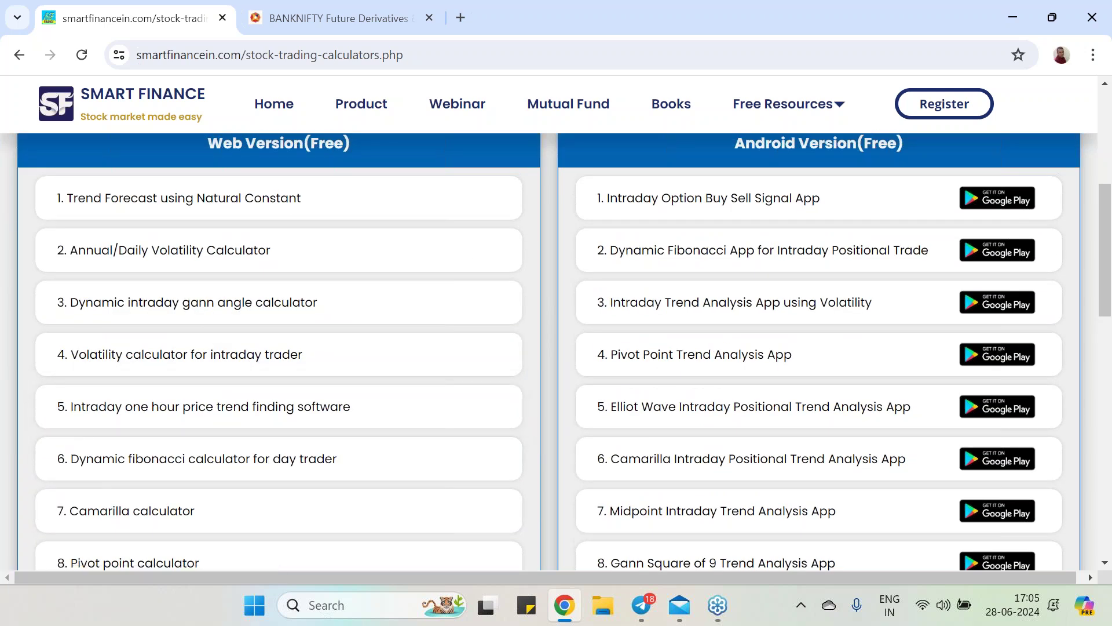
scroll(219, 486, down, 4)
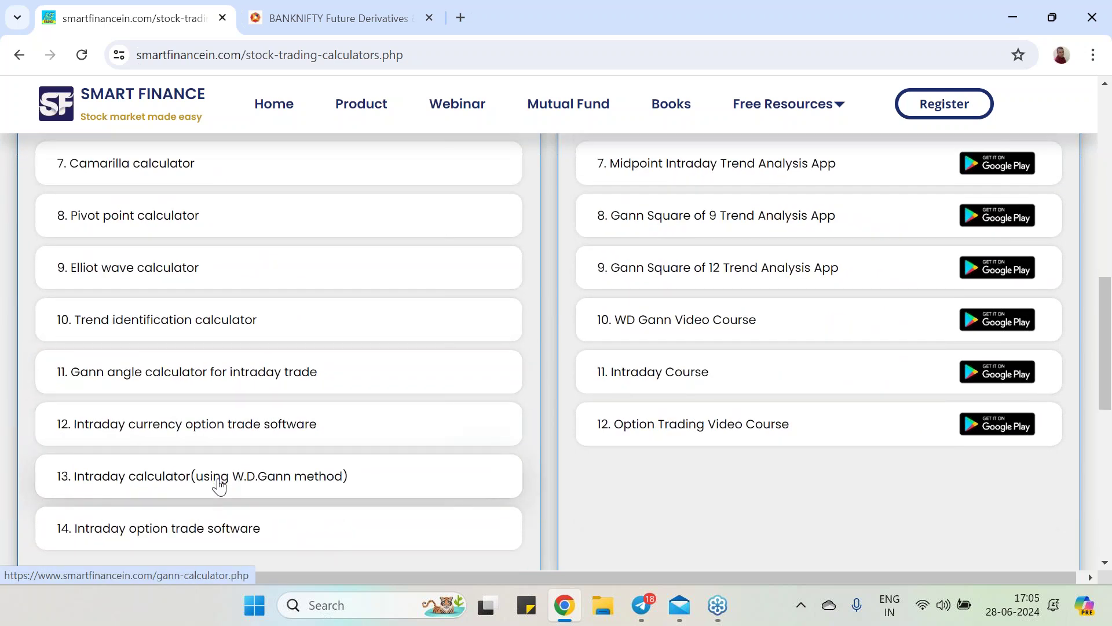
click(219, 485)
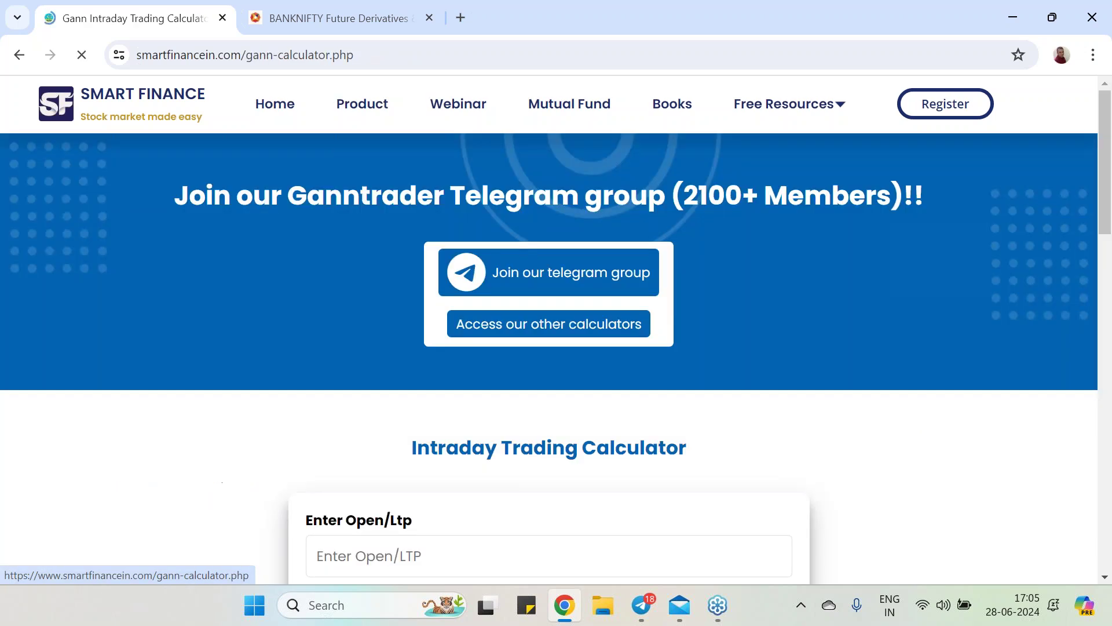
scroll(440, 415, down, 4)
click(417, 295)
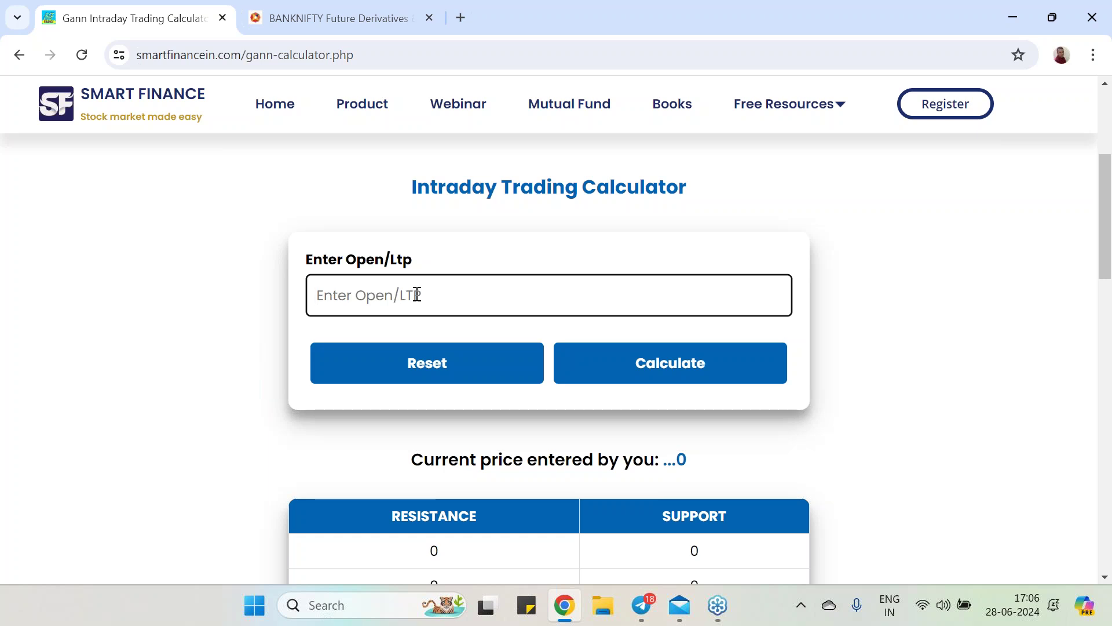
click(313, 58)
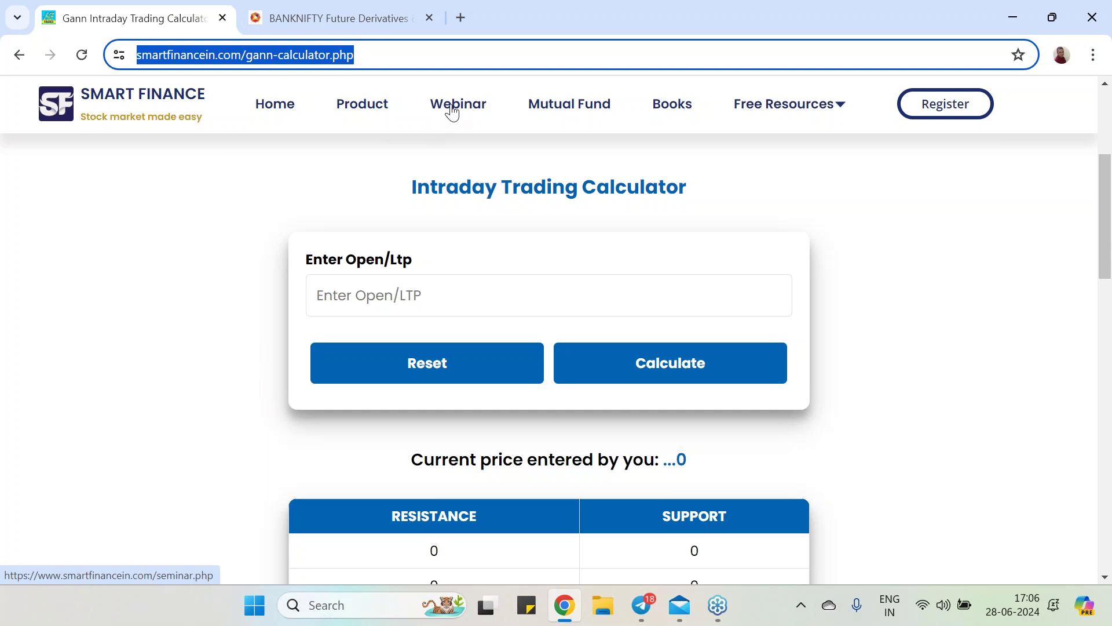
click(371, 117)
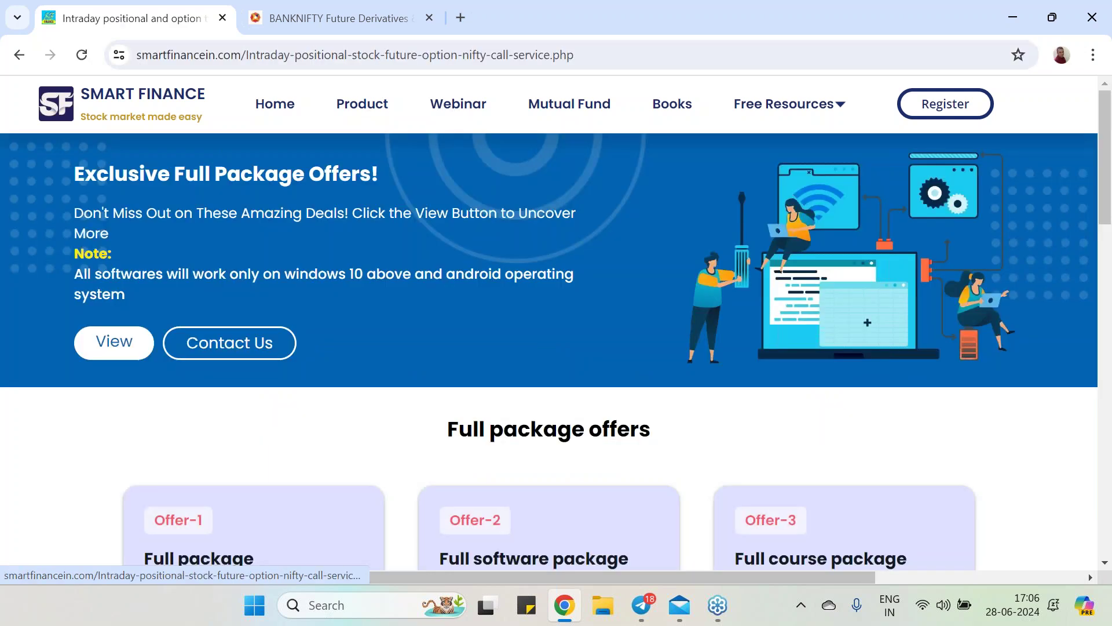
Step: Browse the Softwares offers and Courses list, led by the W.D.Gann video course at Rs.1899/-
scroll(585, 345, down, 10)
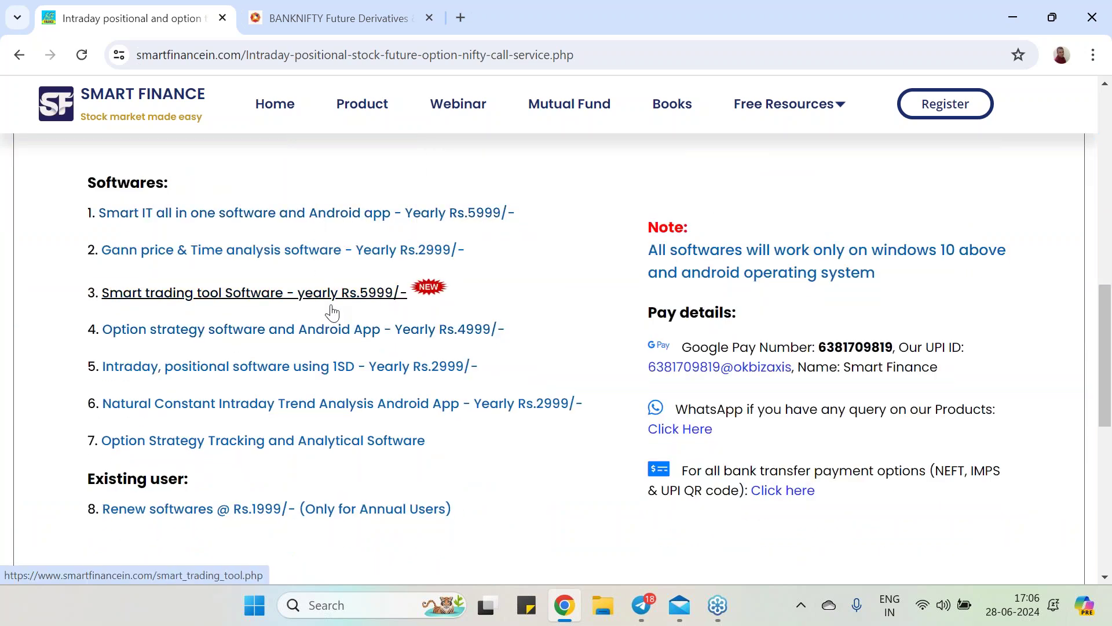
scroll(416, 261, up, 4)
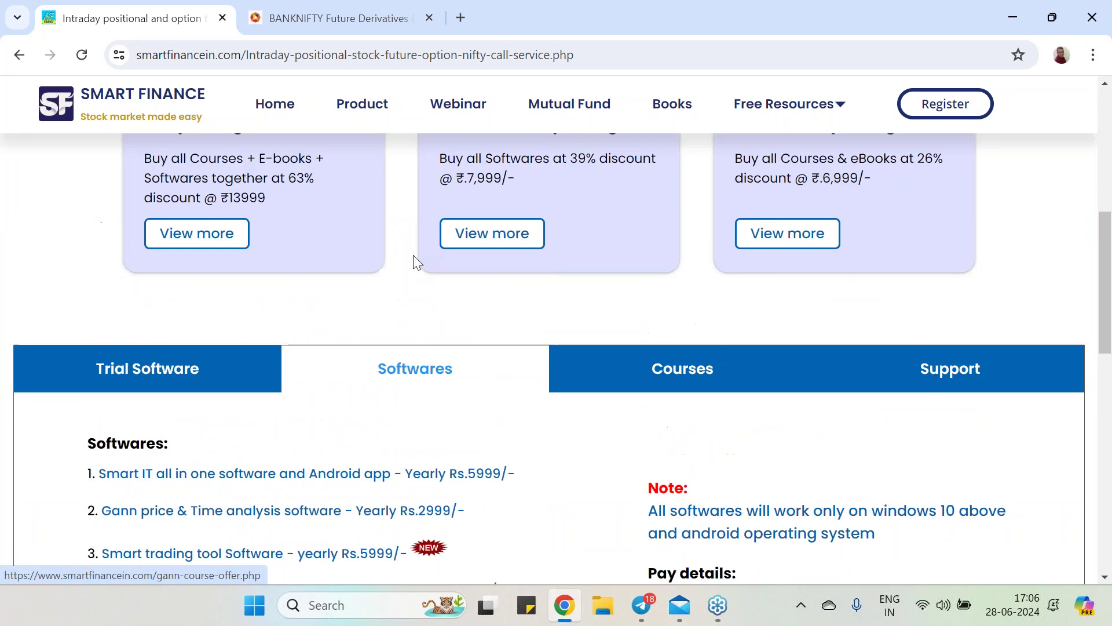
click(682, 375)
scroll(682, 375, down, 5)
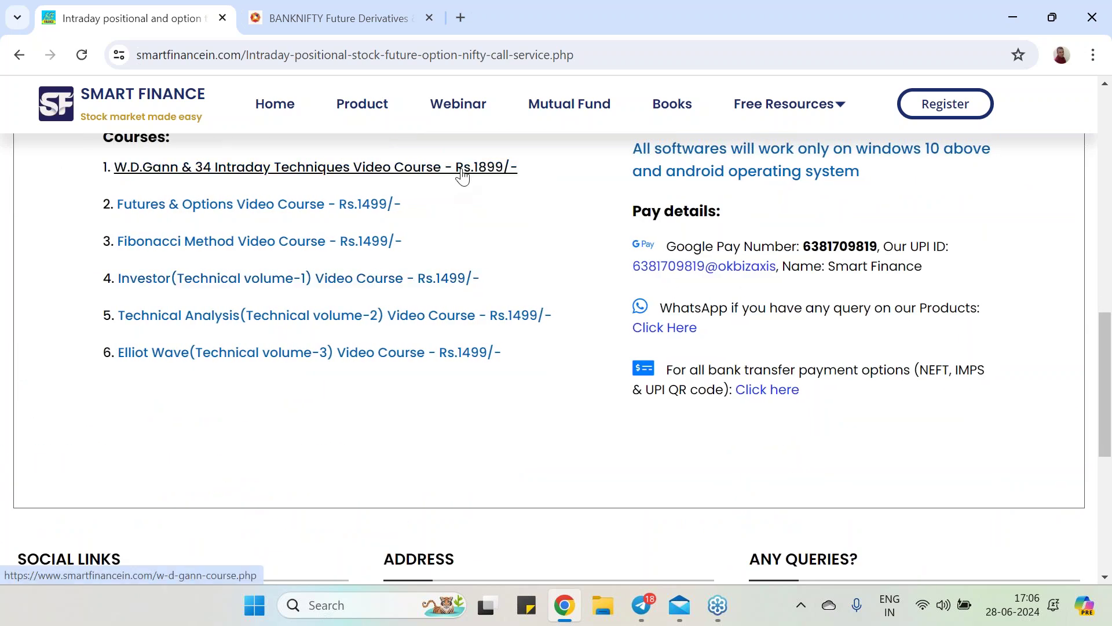
scroll(467, 207, up, 4)
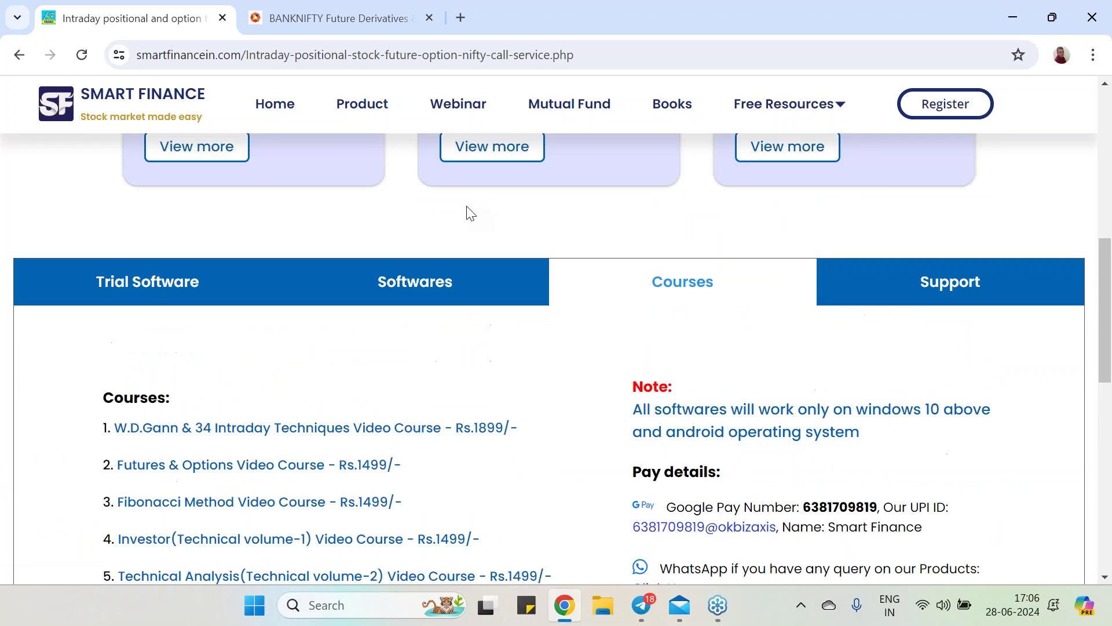
click(450, 106)
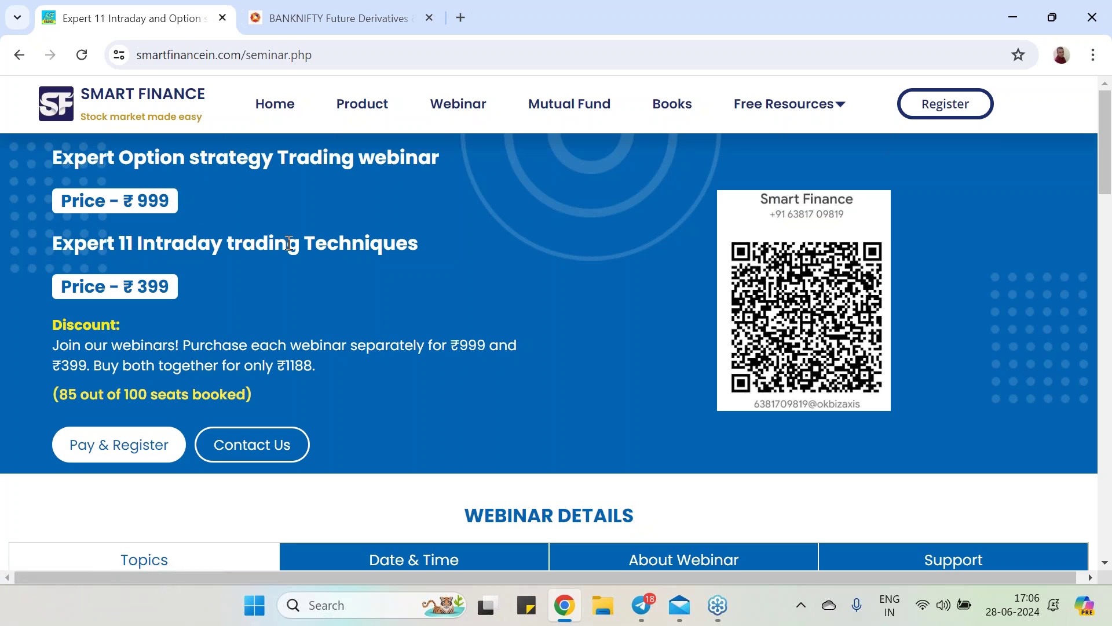
scroll(289, 242, down, 3)
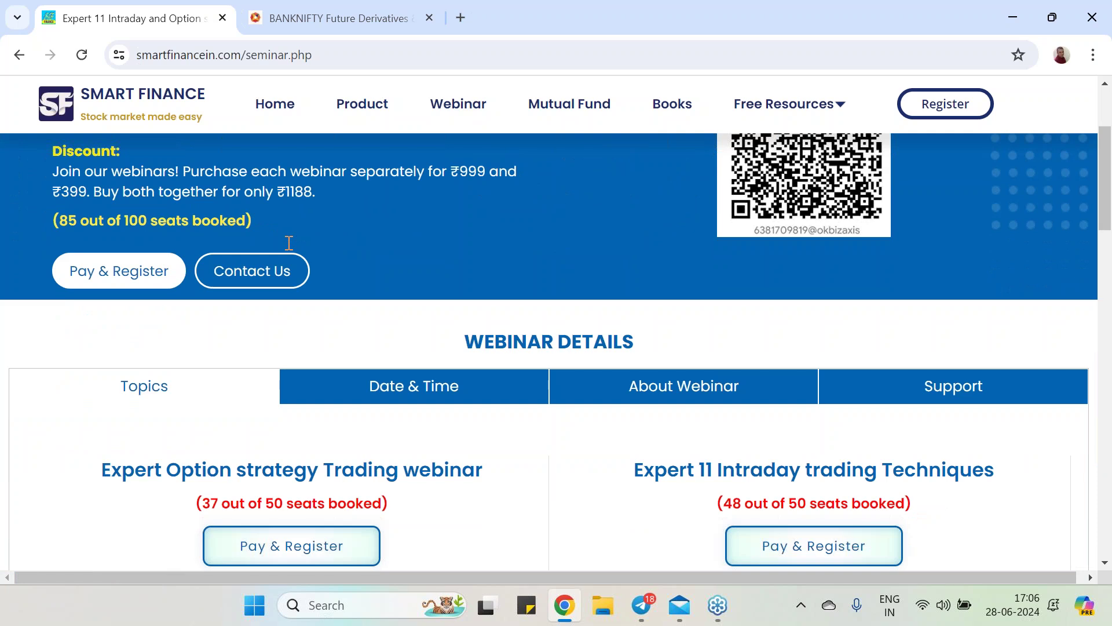
scroll(302, 255, down, 8)
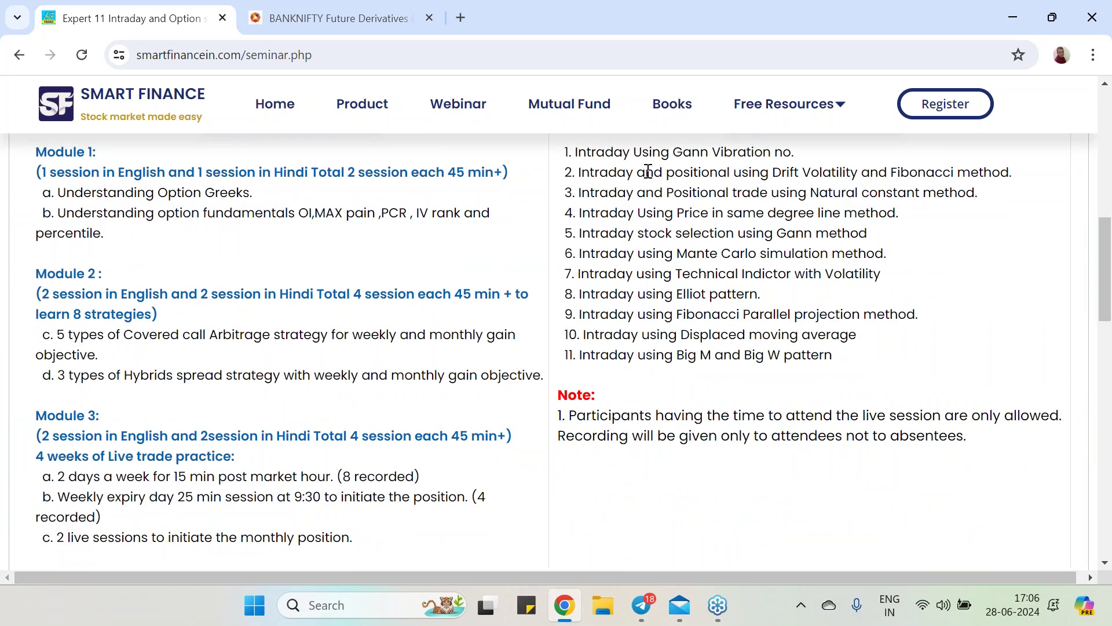
scroll(313, 344, up, 3)
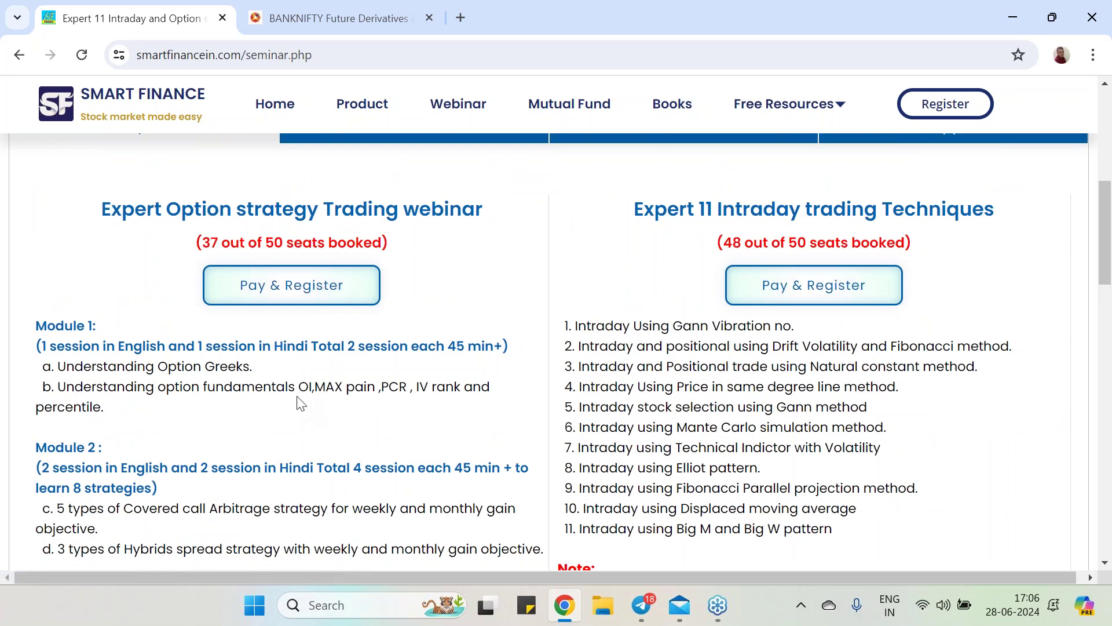
scroll(300, 402, down, 3)
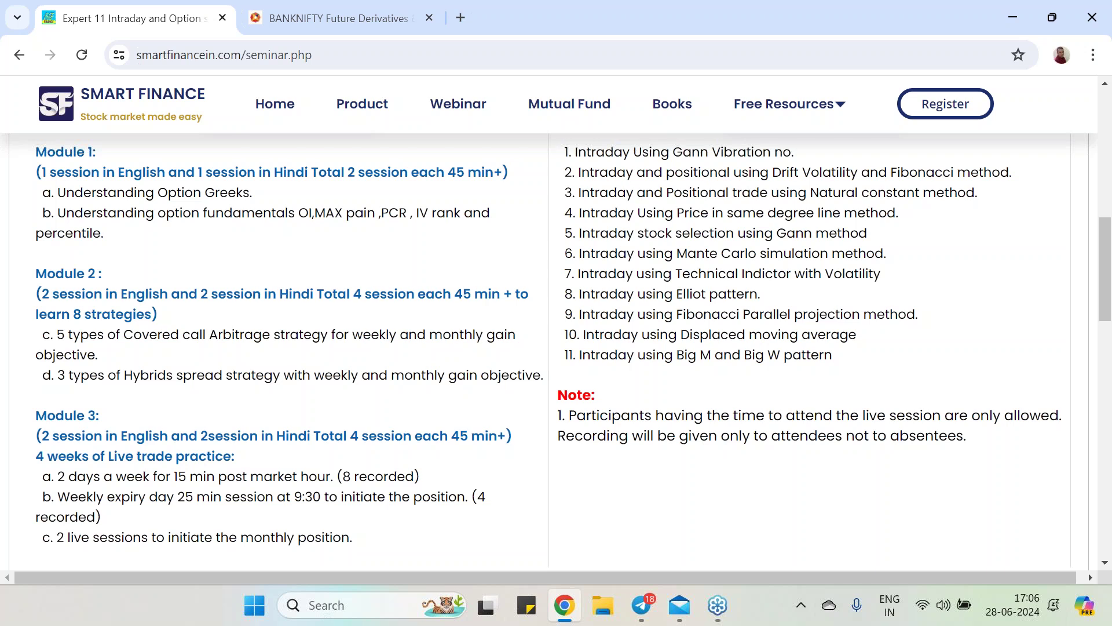
scroll(640, 364, up, 3)
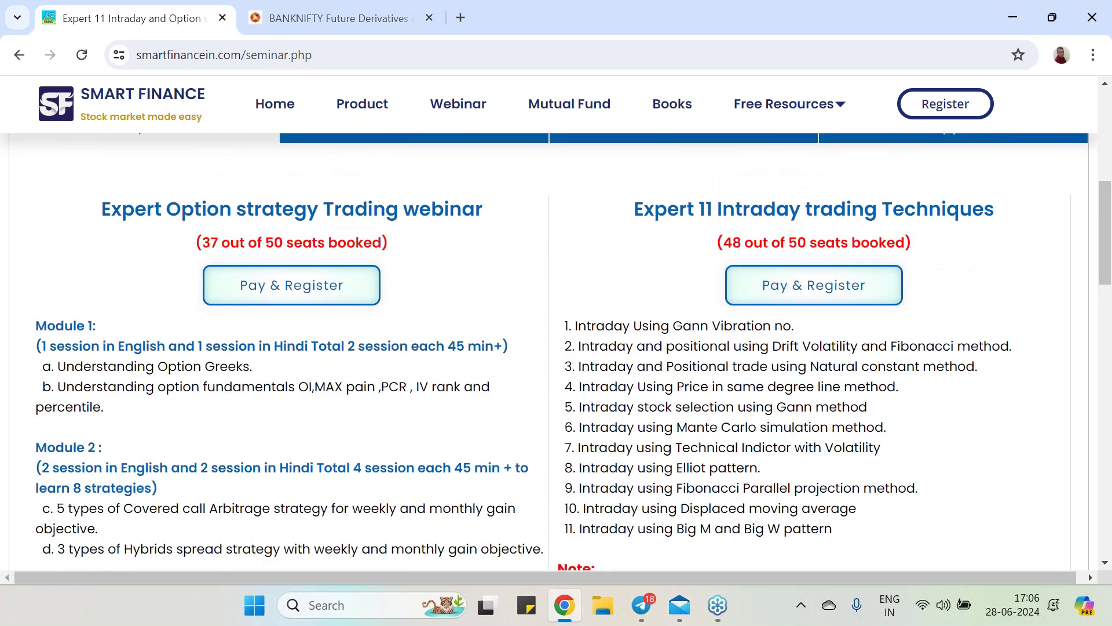
scroll(556, 348, up, 5)
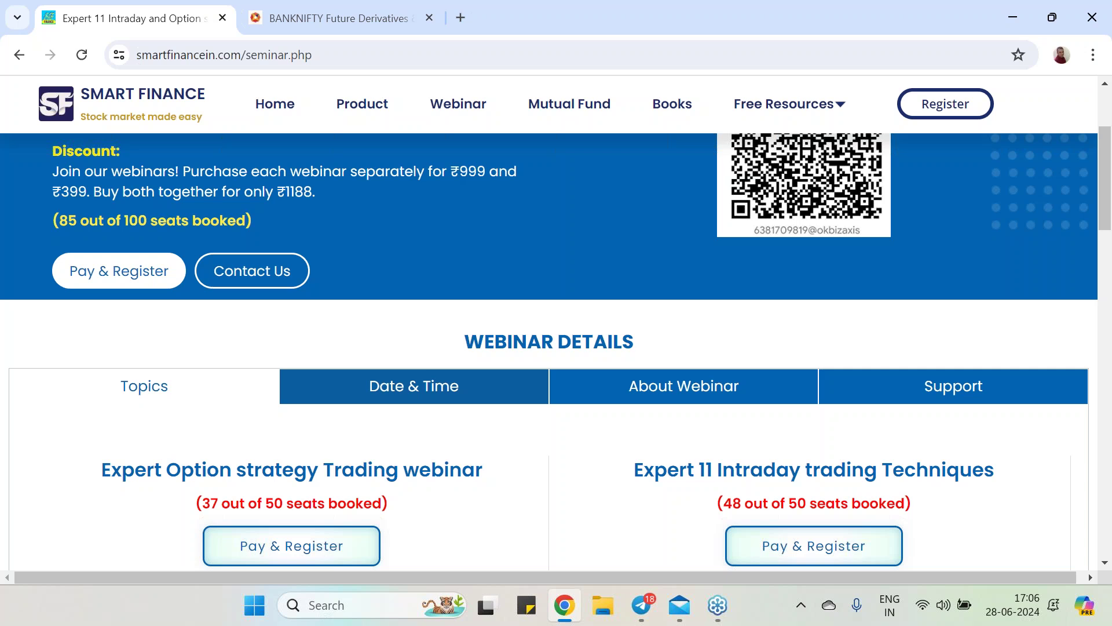
scroll(556, 348, up, 3)
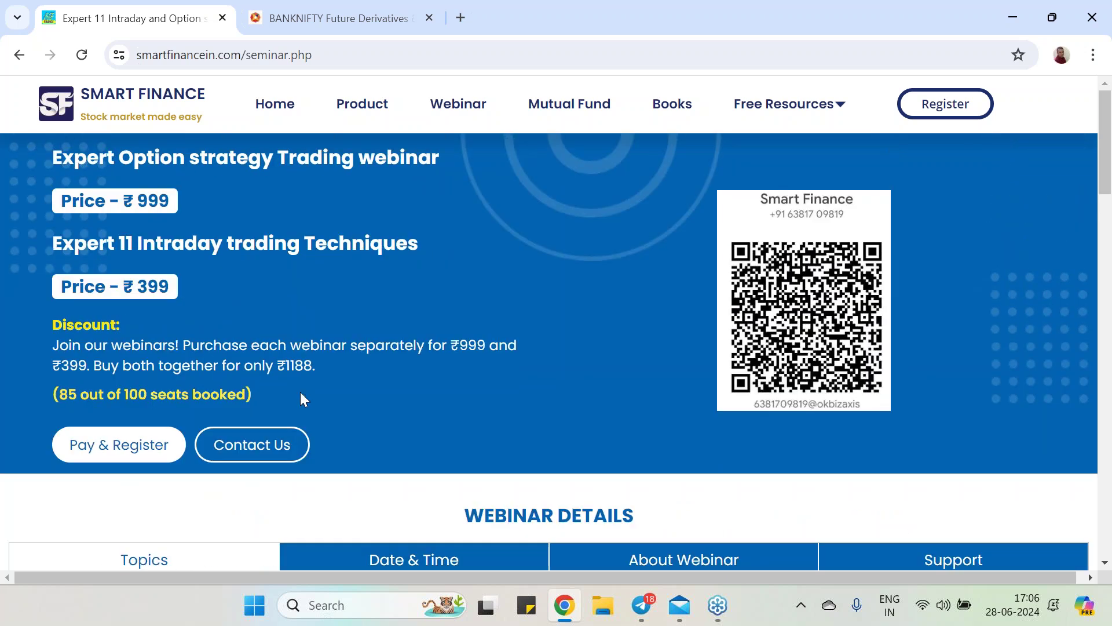
click(214, 55)
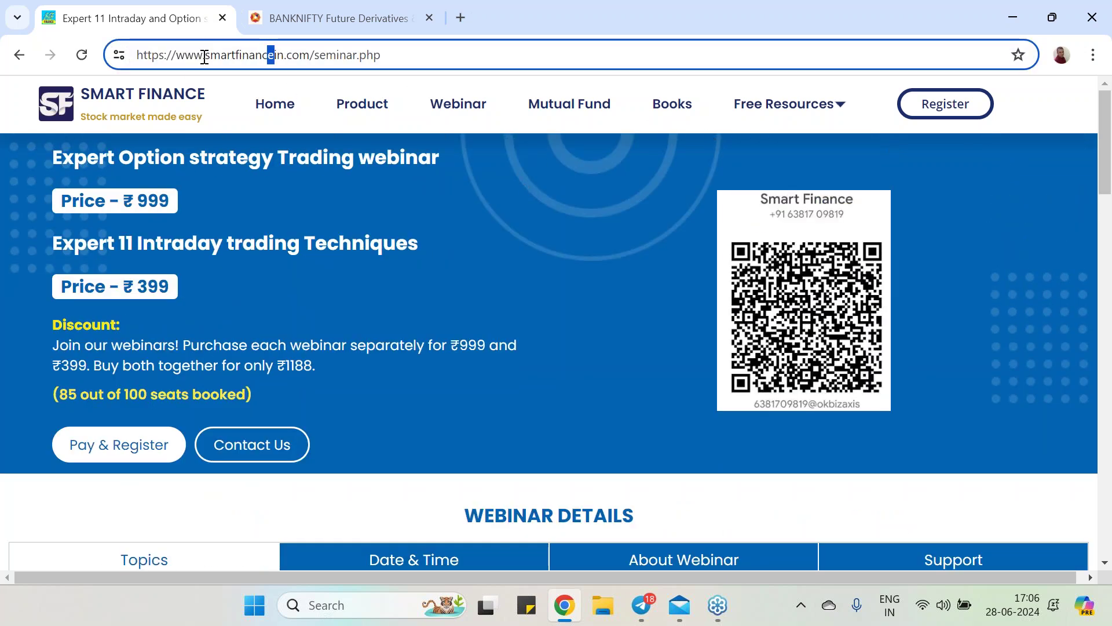
Step: Reopen 'Intraday calculator (using W.D.Gann method)', item 13 in the Free Resources Calculator list
mouse_move(745, 107)
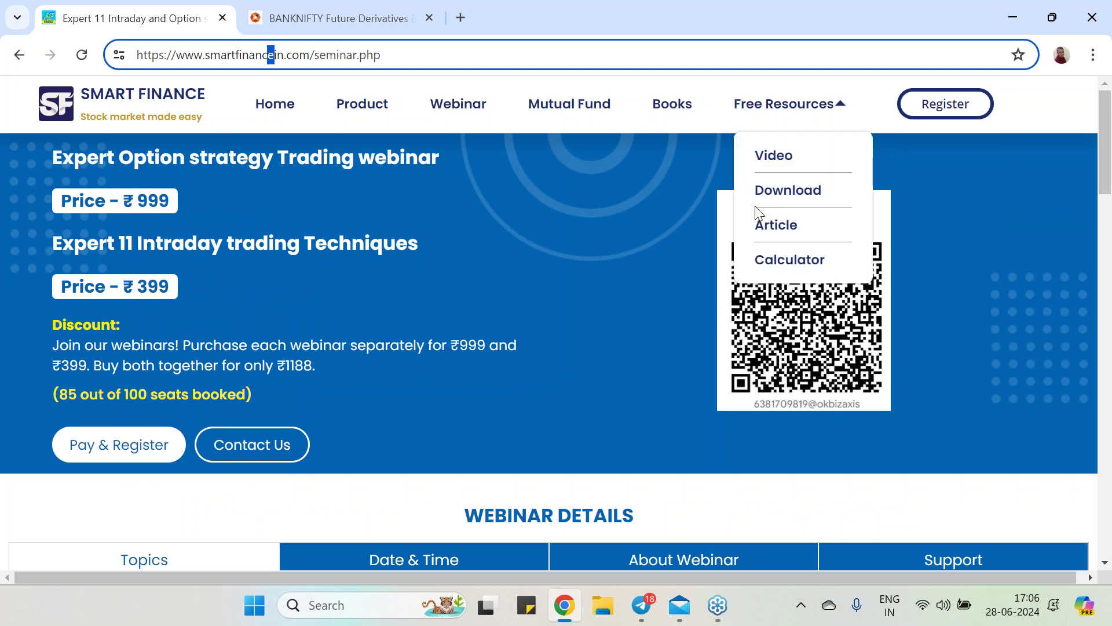
click(778, 269)
scroll(110, 504, down, 10)
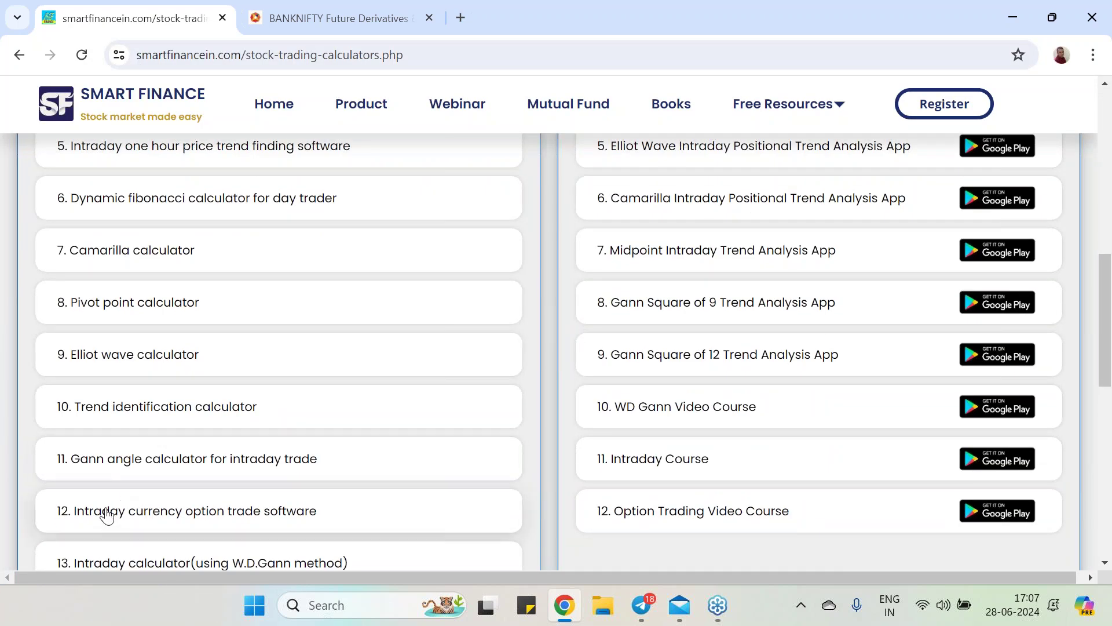
click(116, 490)
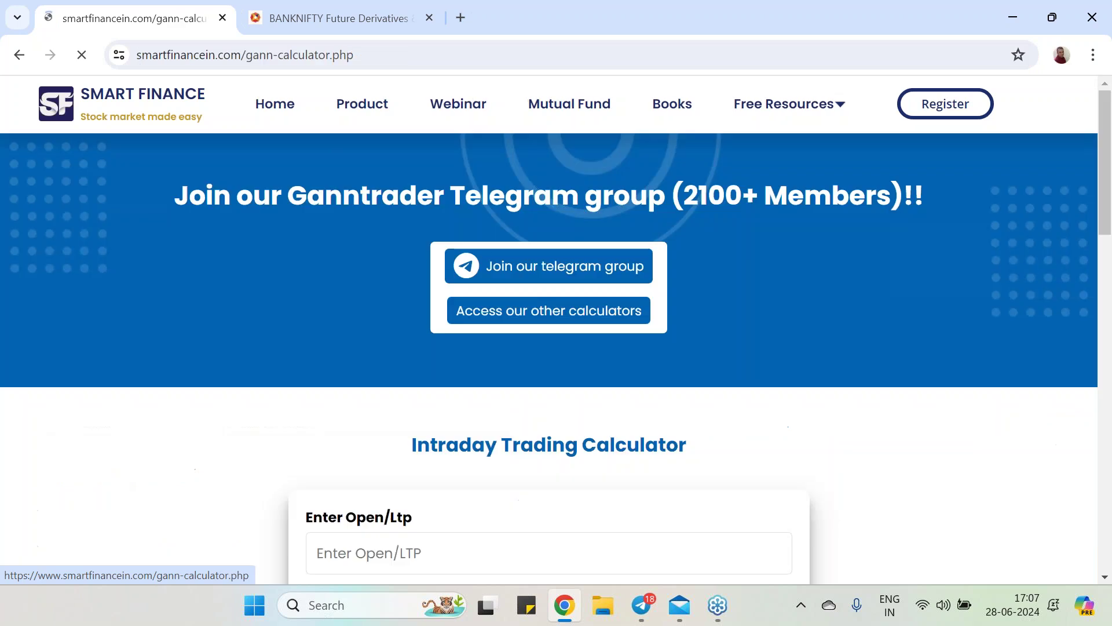